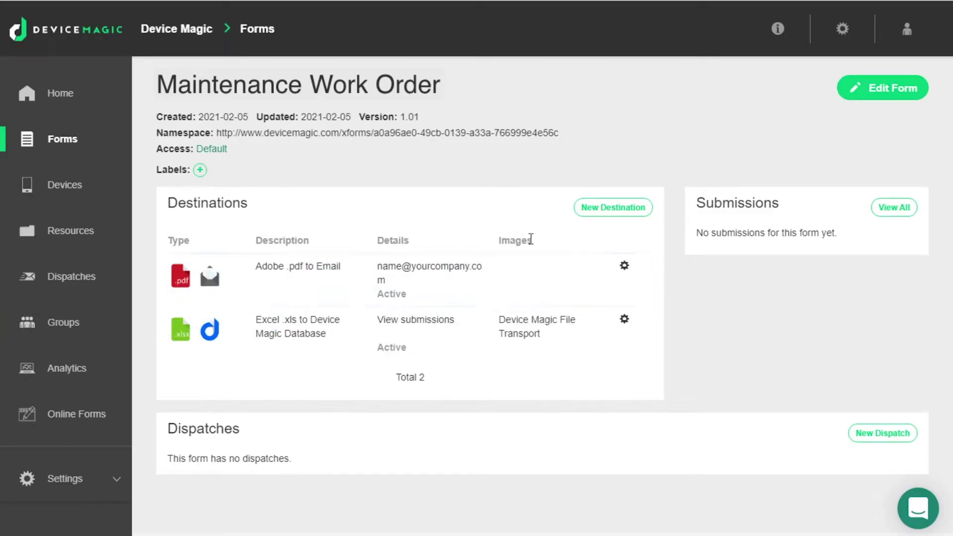
Open the Maintenance Work Order form for editing and inspect the Client Details, Order Details and Work Required groups
left_click(903, 98)
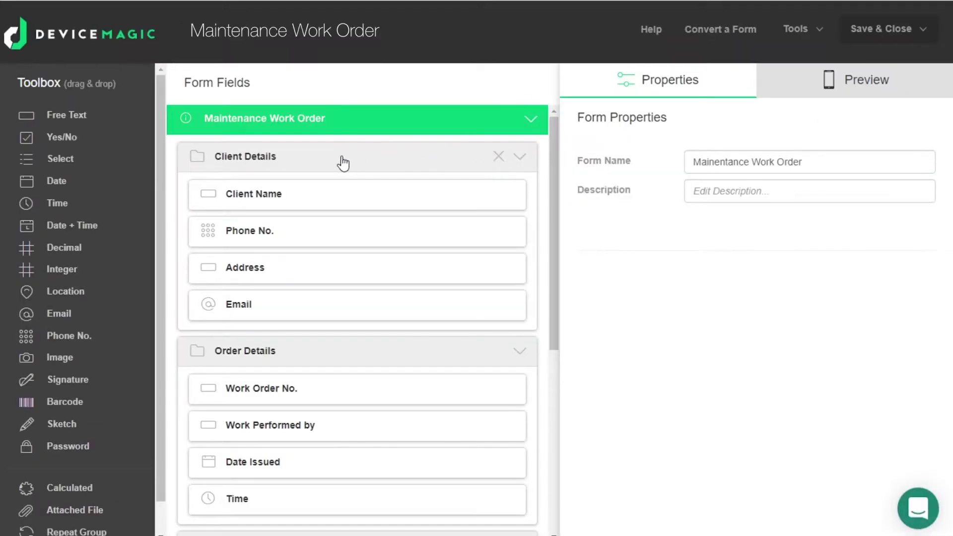
left_click(325, 161)
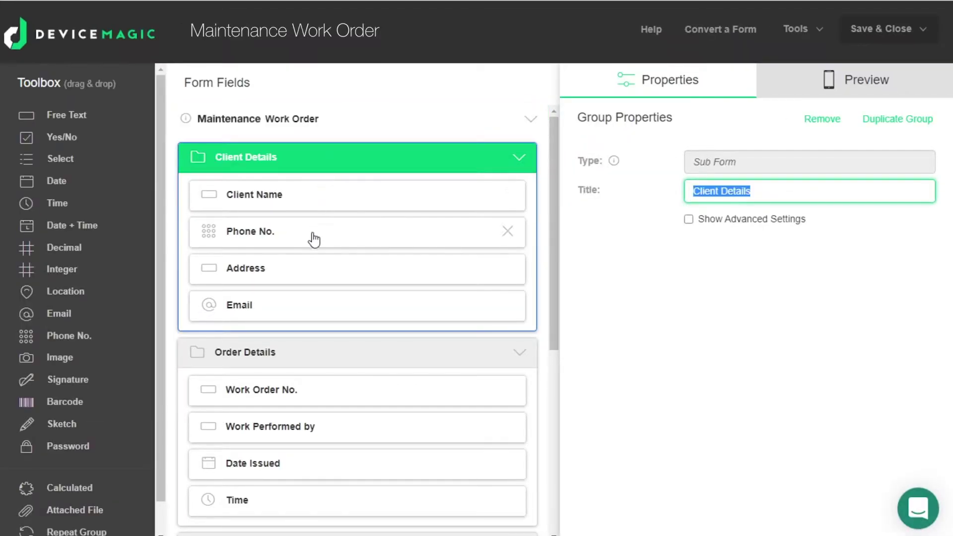
left_click(294, 356)
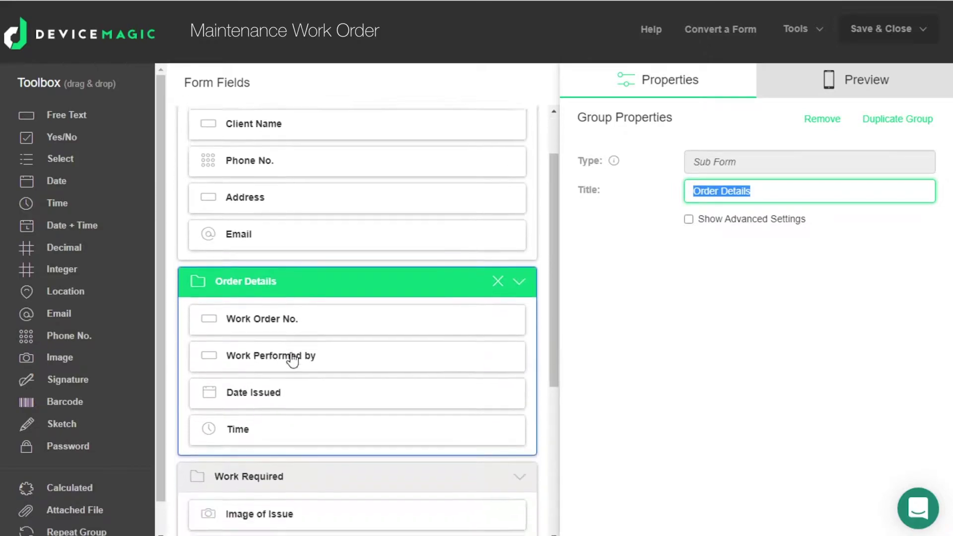
scroll(294, 356, "down", 3)
left_click(294, 339)
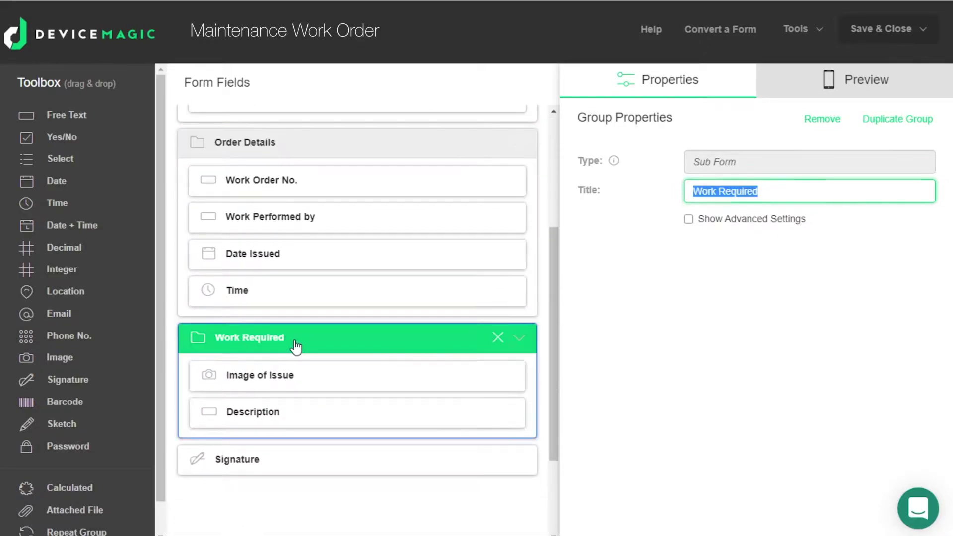
Inspect the Image of Issue, Description and Signature fields, then choose to save the form
left_click(288, 379)
left_click(304, 419)
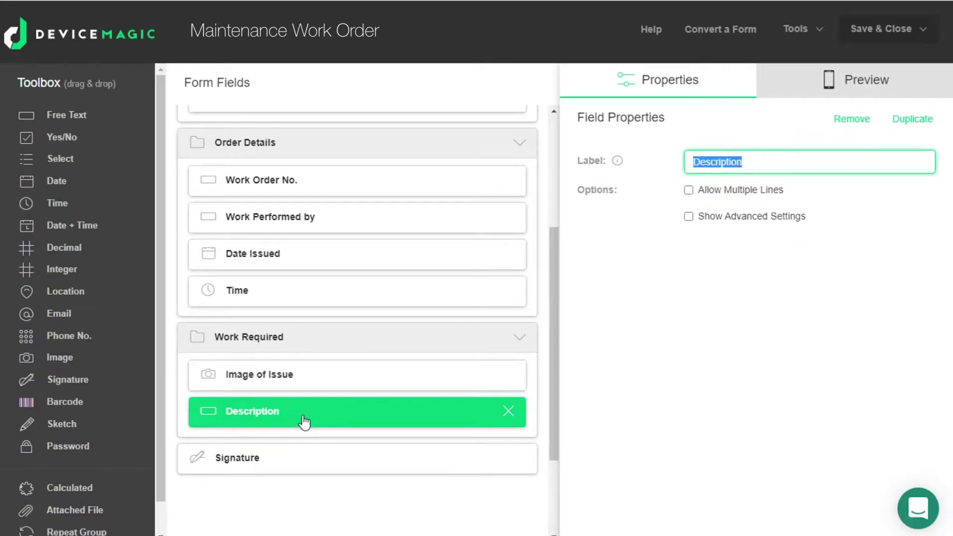
left_click(324, 470)
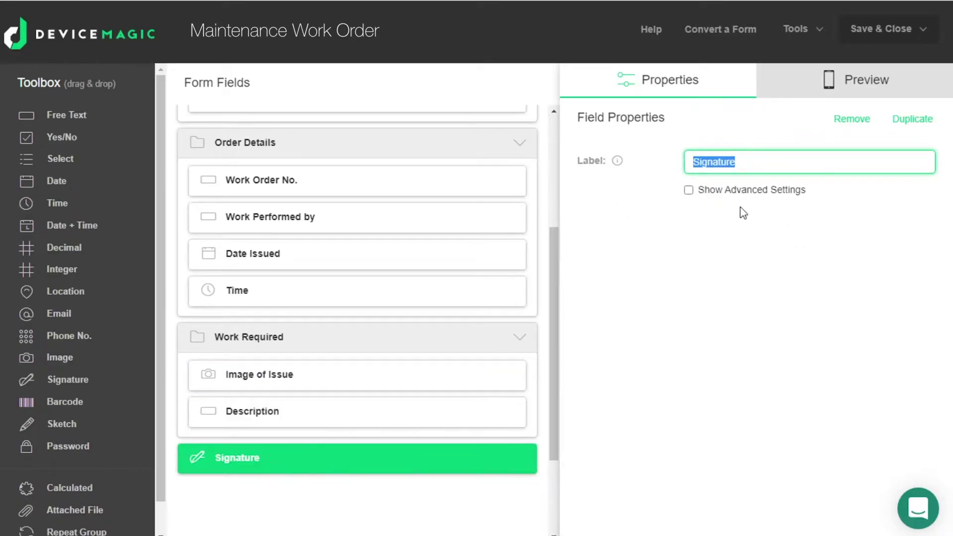
left_click(880, 32)
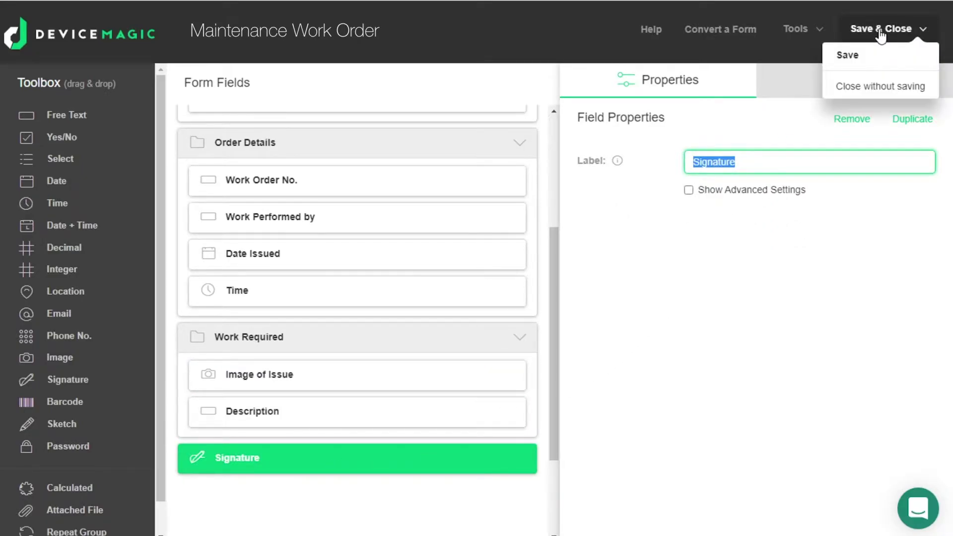
left_click(879, 30)
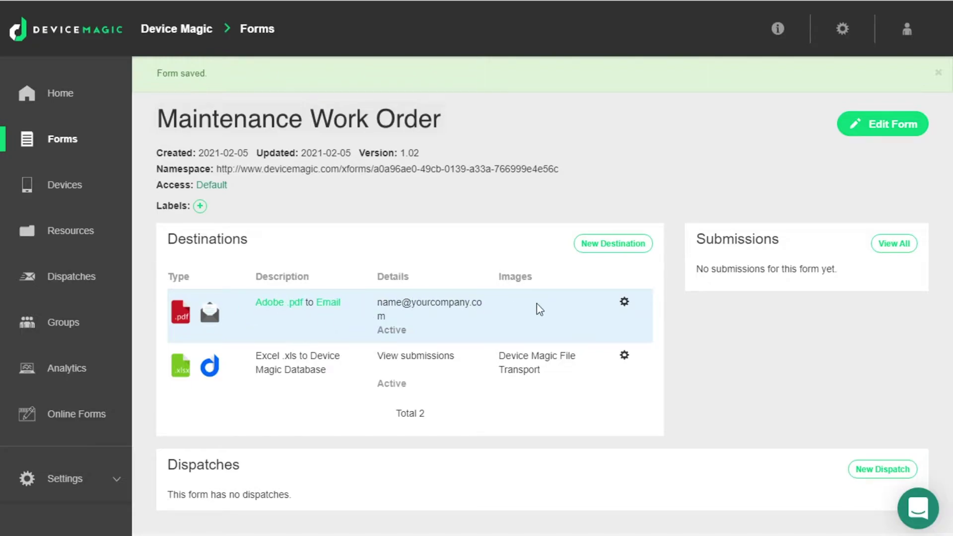
Open the edit settings of the Adobe .pdf to Email destination
left_click(625, 303)
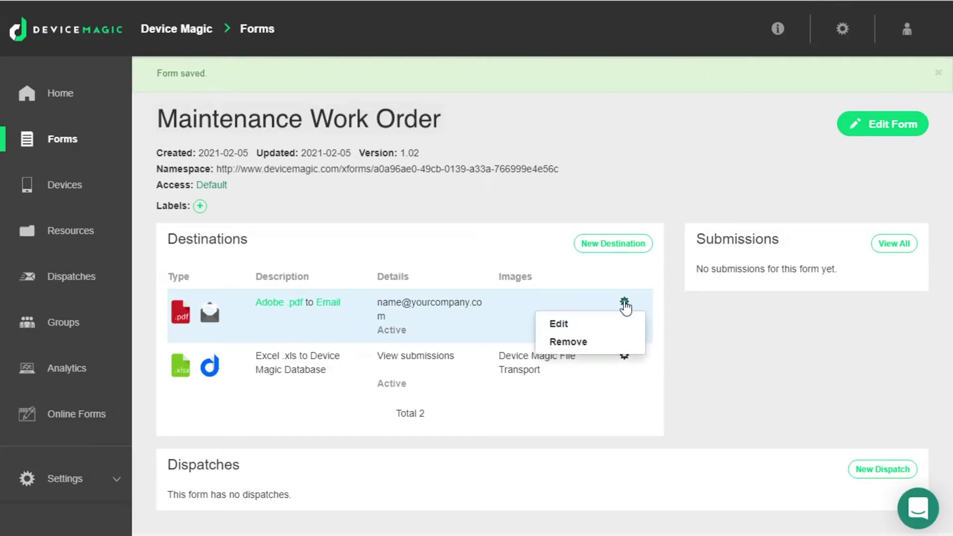
left_click(610, 326)
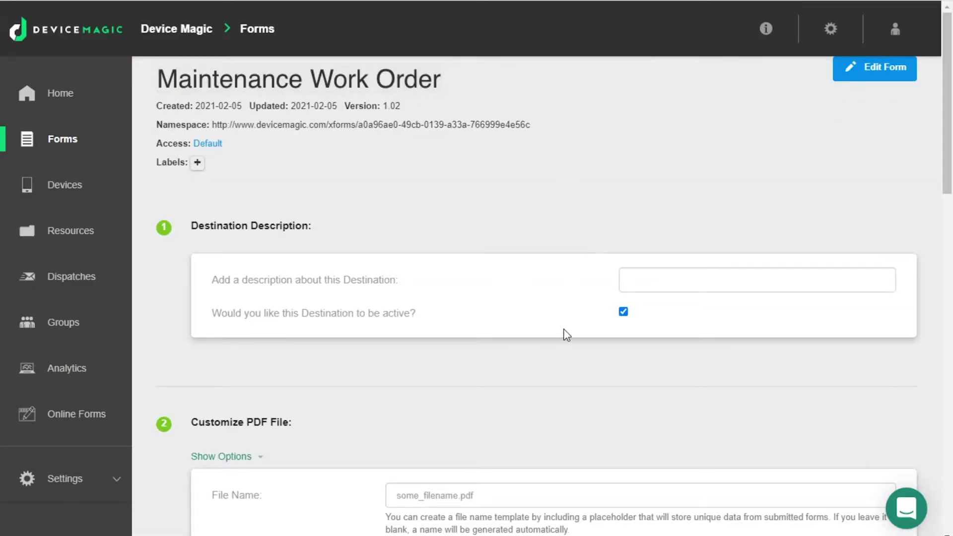
Review the destination's Email Options and sample template link, then start uploading a custom Word template
scroll(566, 335, "down", 10)
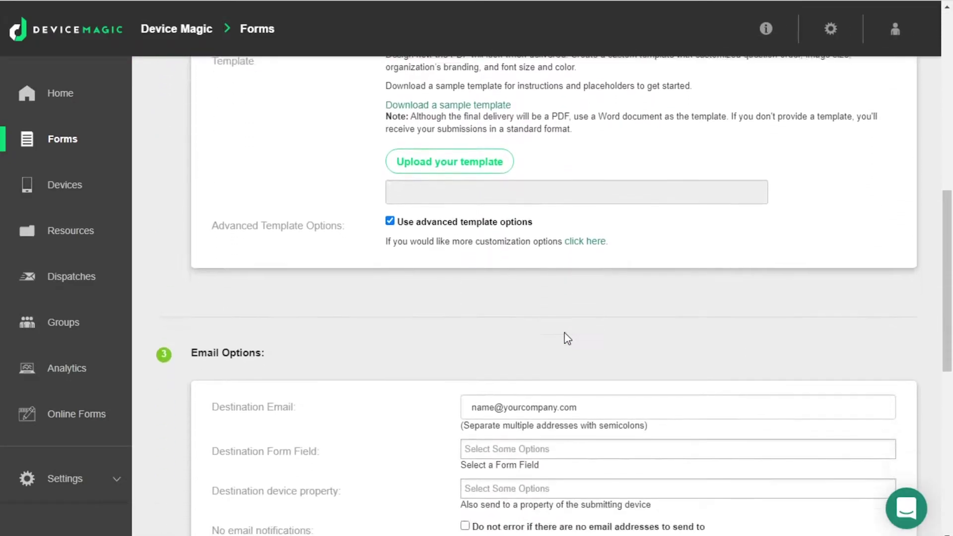
scroll(546, 337, "down", 3)
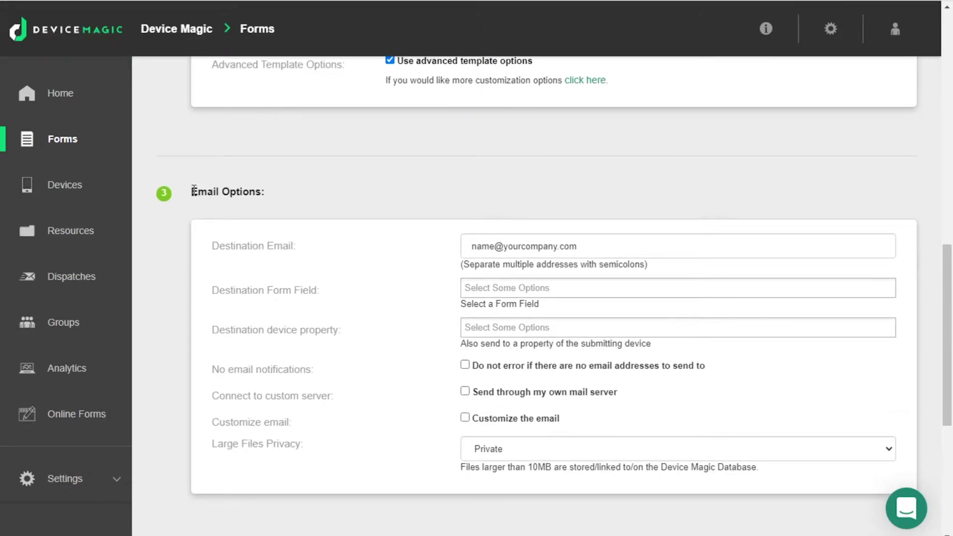
left_click_drag(193, 191, 266, 195)
left_click_drag(577, 248, 464, 245)
scroll(672, 384, "down", 3)
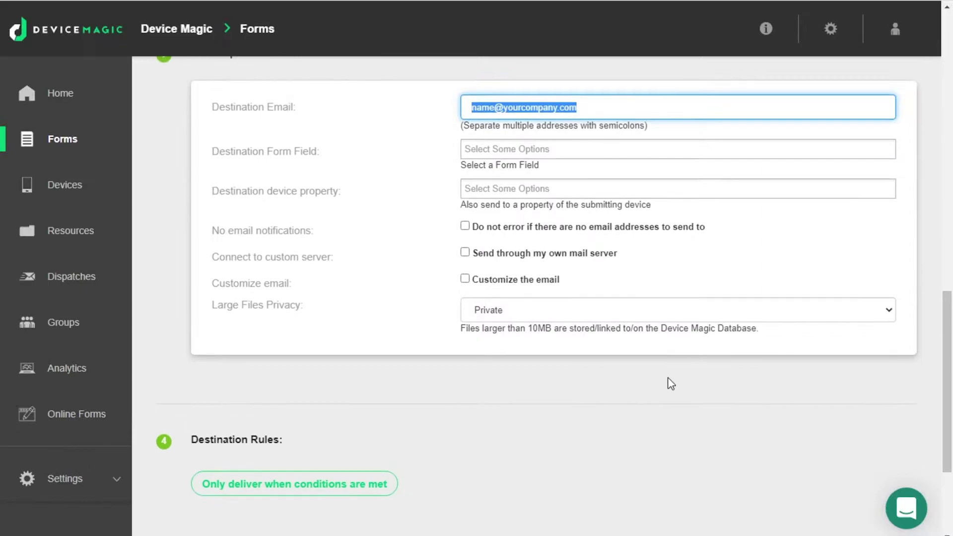
scroll(671, 384, "up", 8)
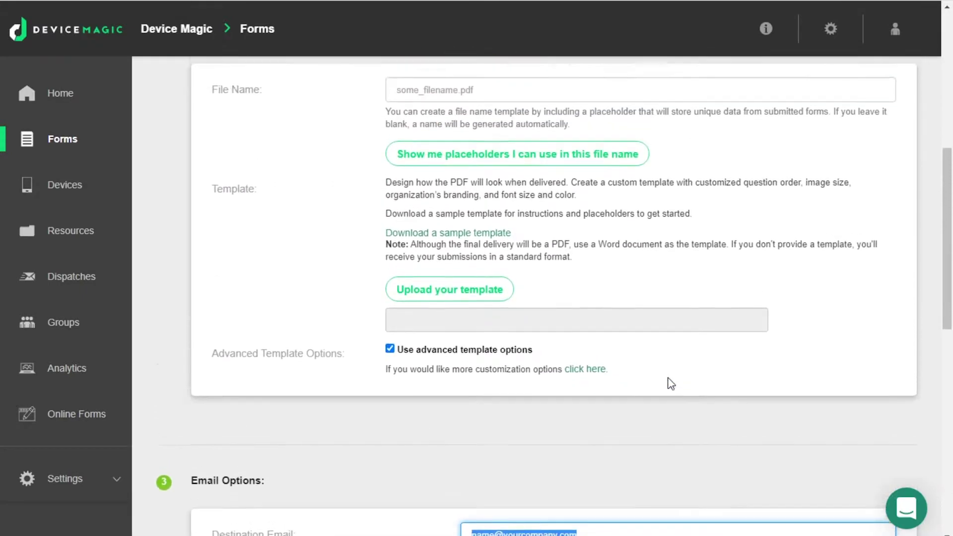
scroll(671, 384, "up", 3)
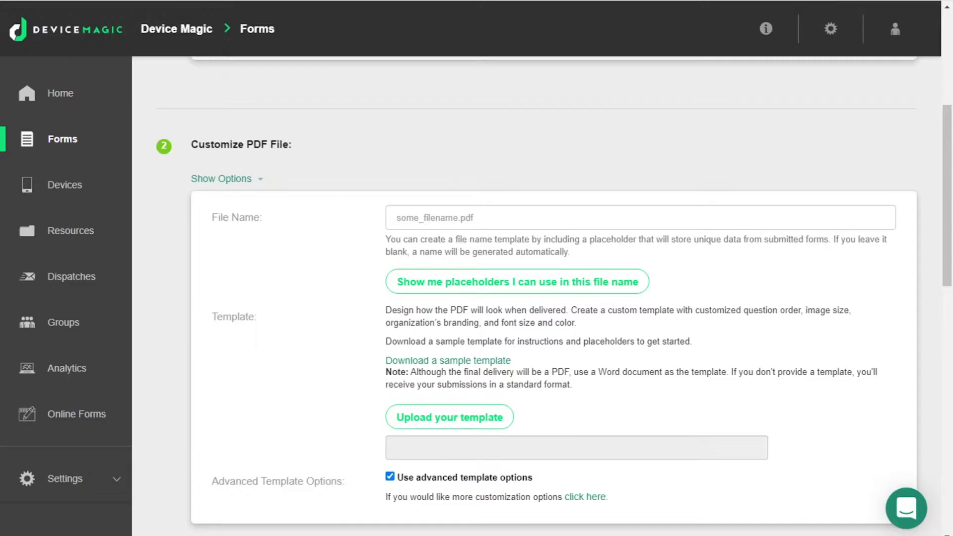
left_click_drag(527, 362, 390, 364)
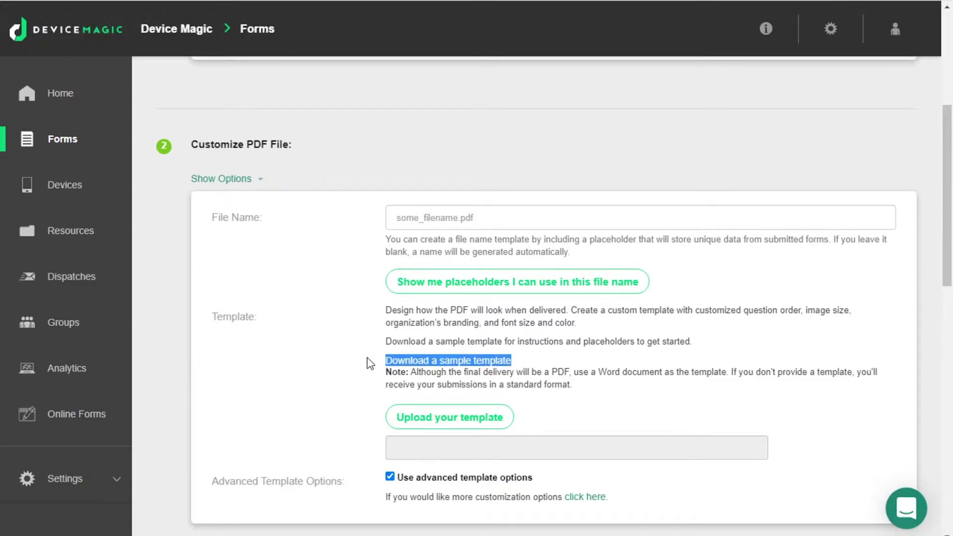
left_click(542, 409)
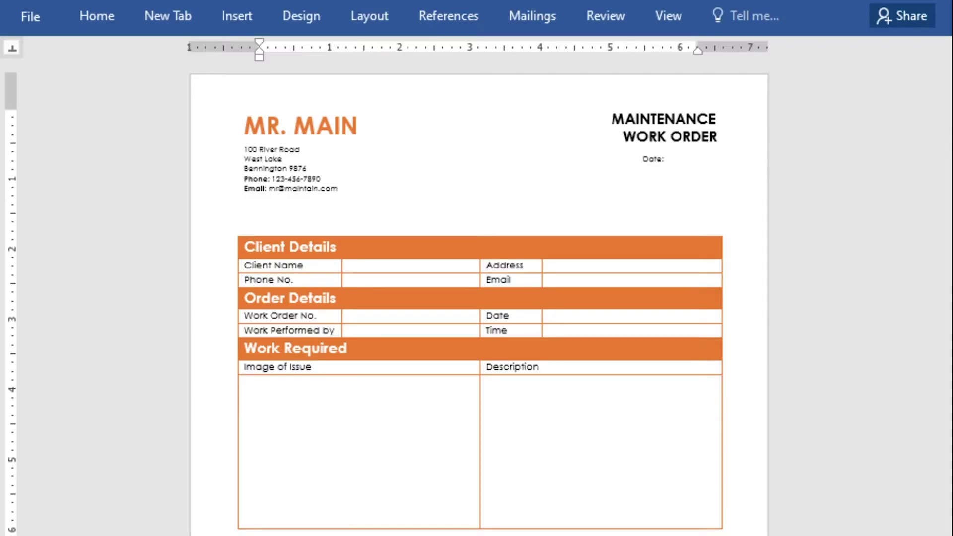
Review the Word template's Address, Phone No., Email, Image of Issue and Description cells
scroll(868, 328, "down", 4)
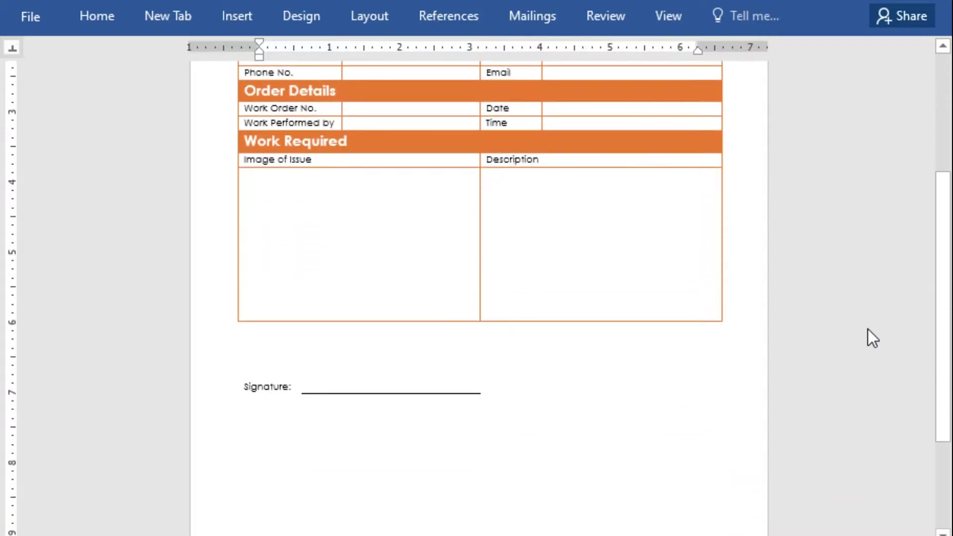
scroll(868, 328, "up", 2)
scroll(868, 329, "up", 3)
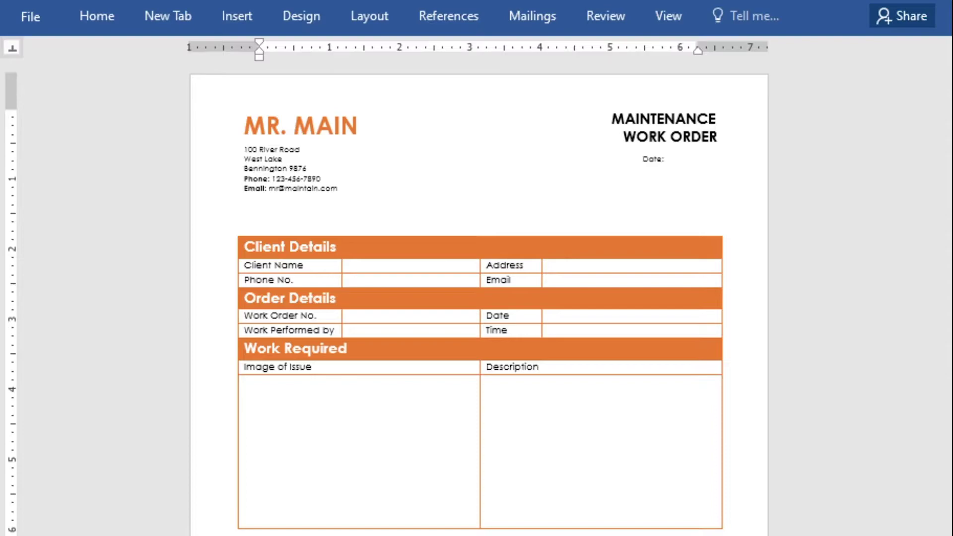
left_click(549, 268)
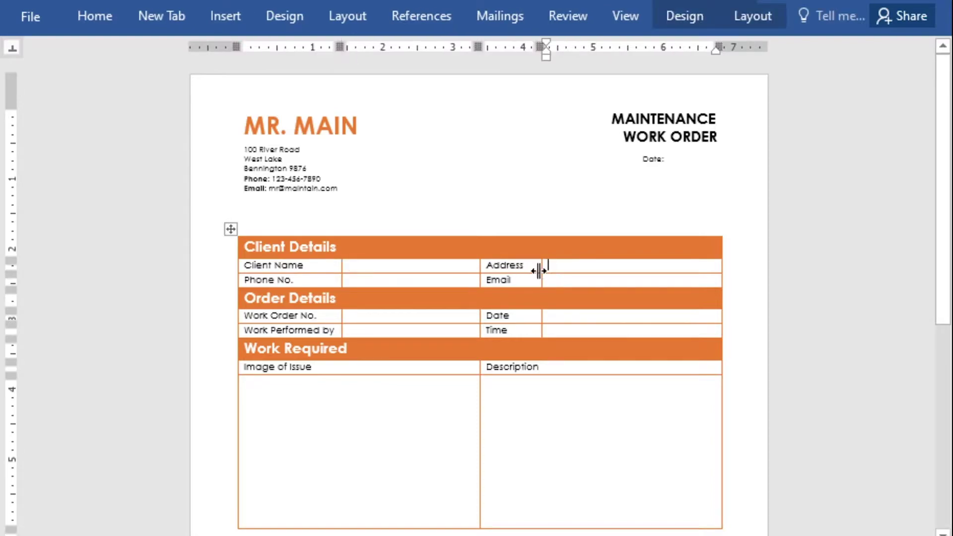
left_click(385, 280)
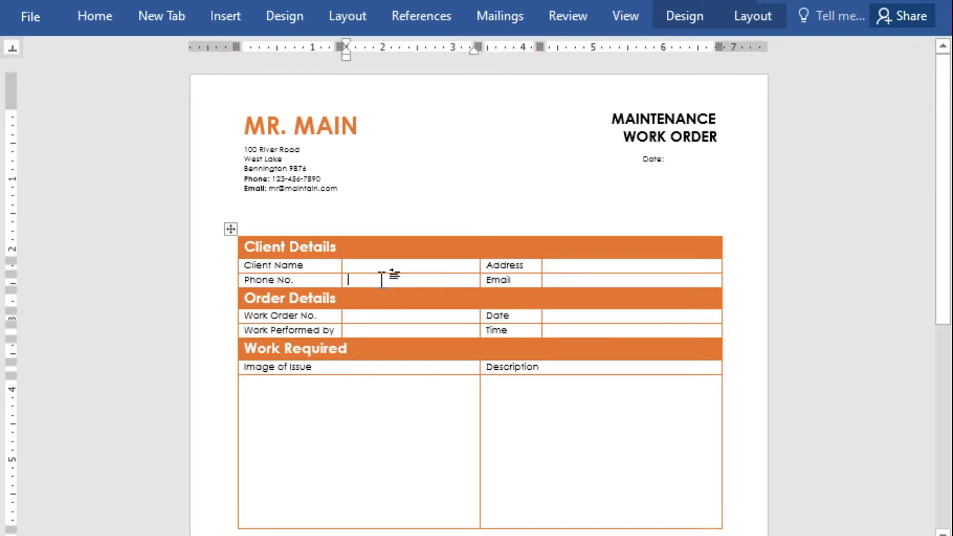
left_click(552, 280)
left_click(300, 408)
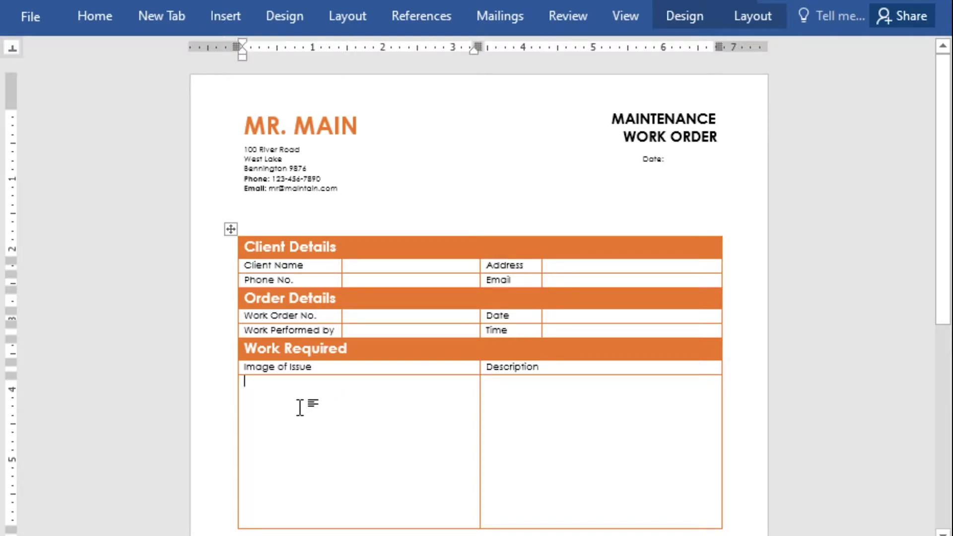
left_click(516, 408)
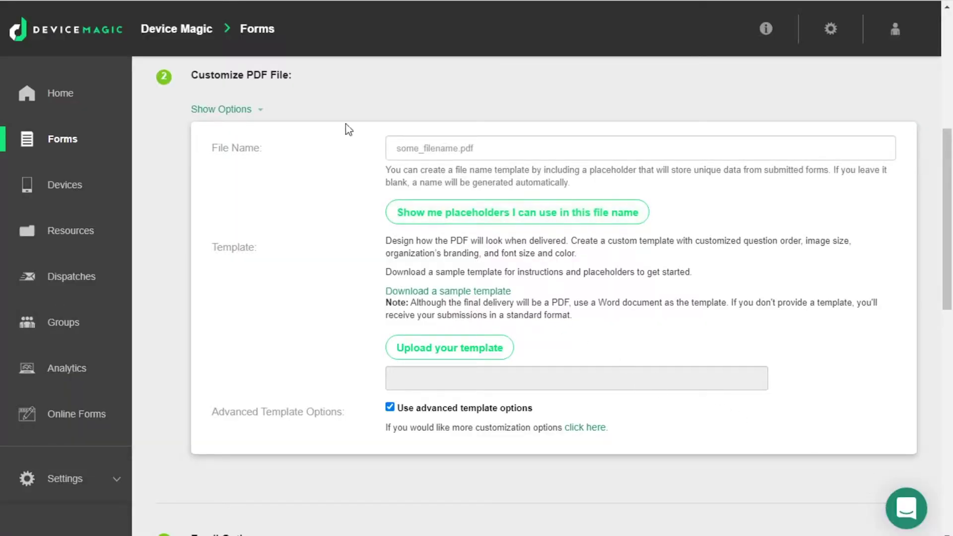
Review the Customize PDF File placeholder list, including its Metadata and Fields sections
left_click_drag(314, 77, 205, 73)
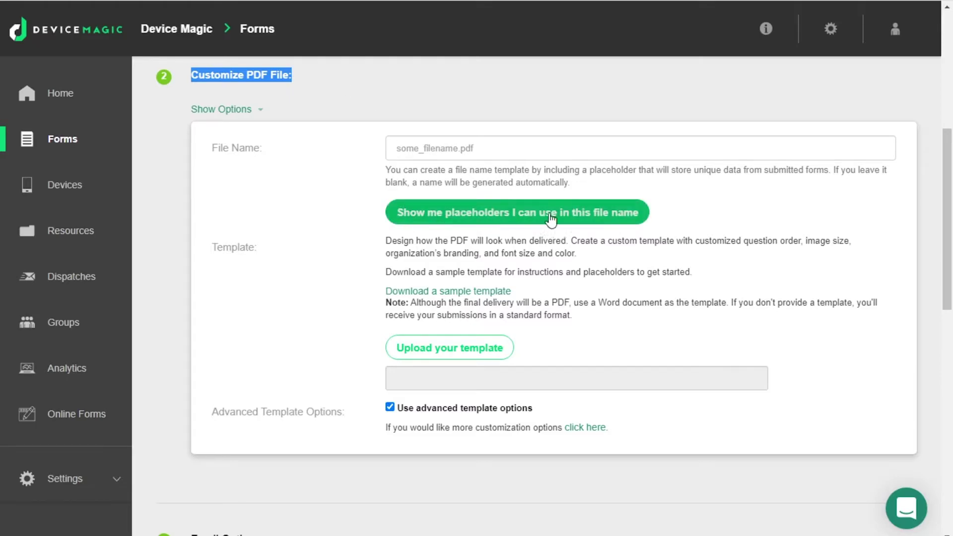
left_click(632, 221)
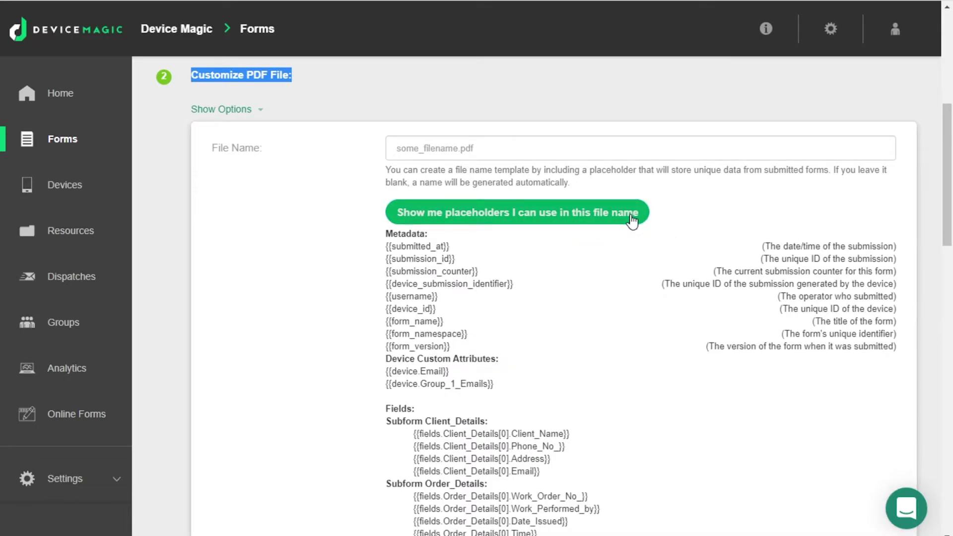
scroll(484, 256, "down", 3)
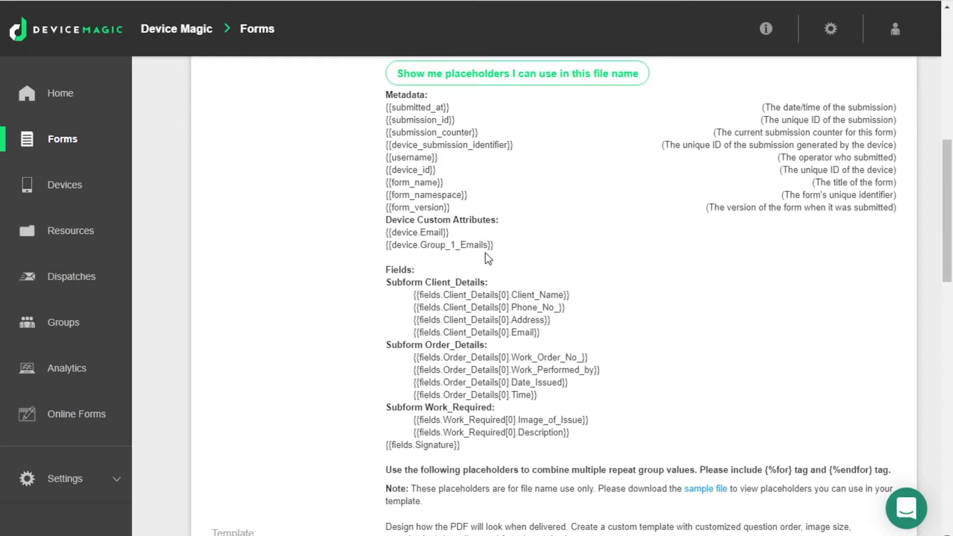
scroll(467, 248, "up", 3)
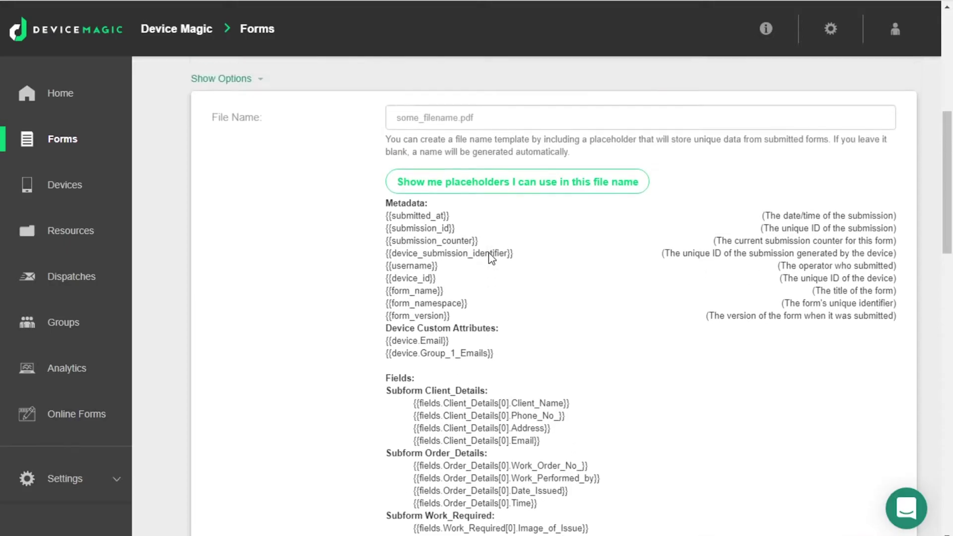
left_click_drag(439, 236, 385, 234)
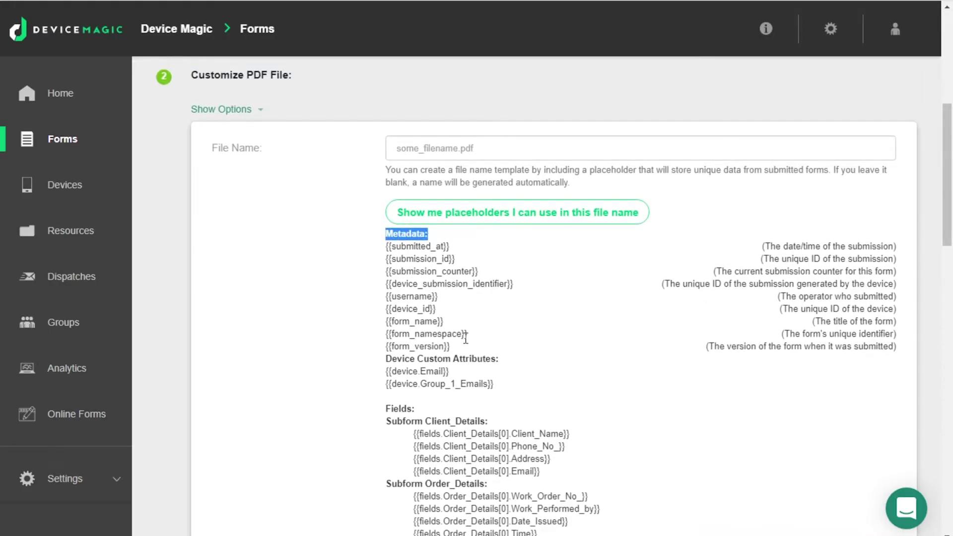
left_click(460, 400)
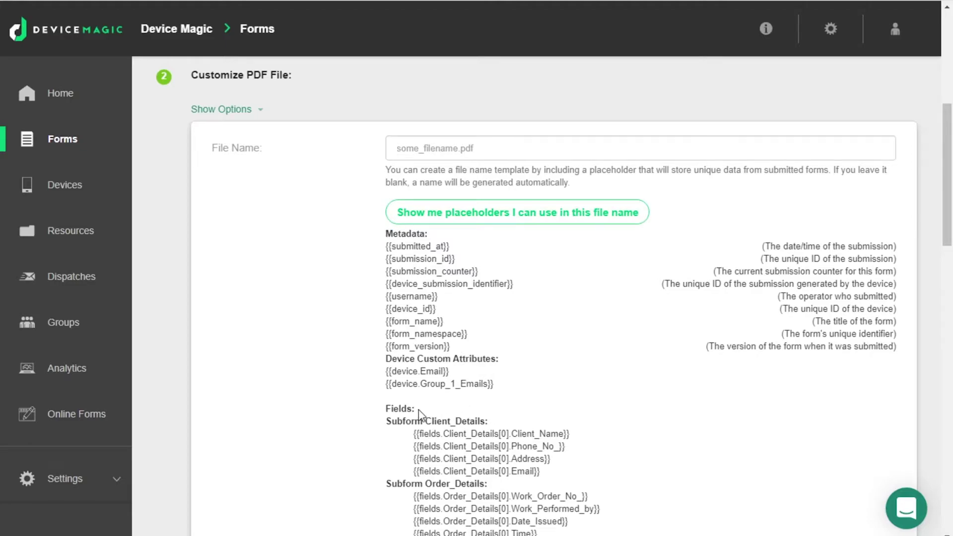
scroll(510, 400, "down", 5)
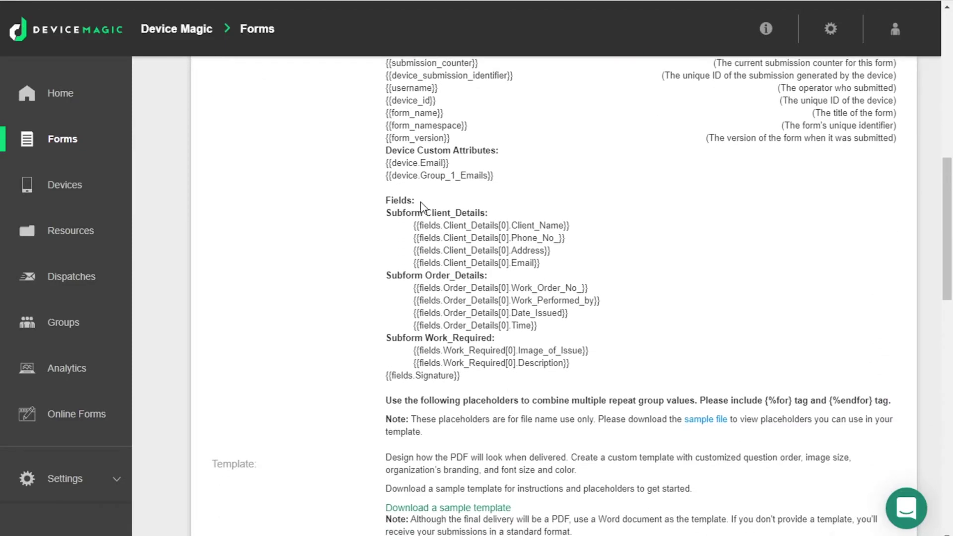
left_click_drag(420, 203, 391, 200)
left_click(393, 212)
Copy the Fields placeholder block and paste it into cell A1 of the Excel sheet
mouse_move(390, 211)
left_mouse_down()
mouse_move(407, 214)
mouse_move(491, 338)
mouse_move(485, 375)
mouse_move(490, 367)
left_mouse_up()
key("ctrl+c")
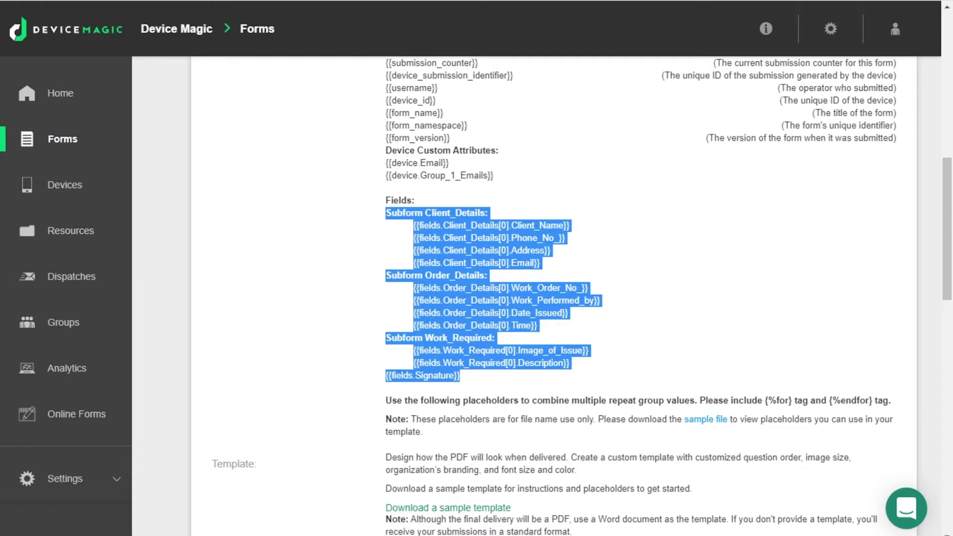
key("alt+Tab")
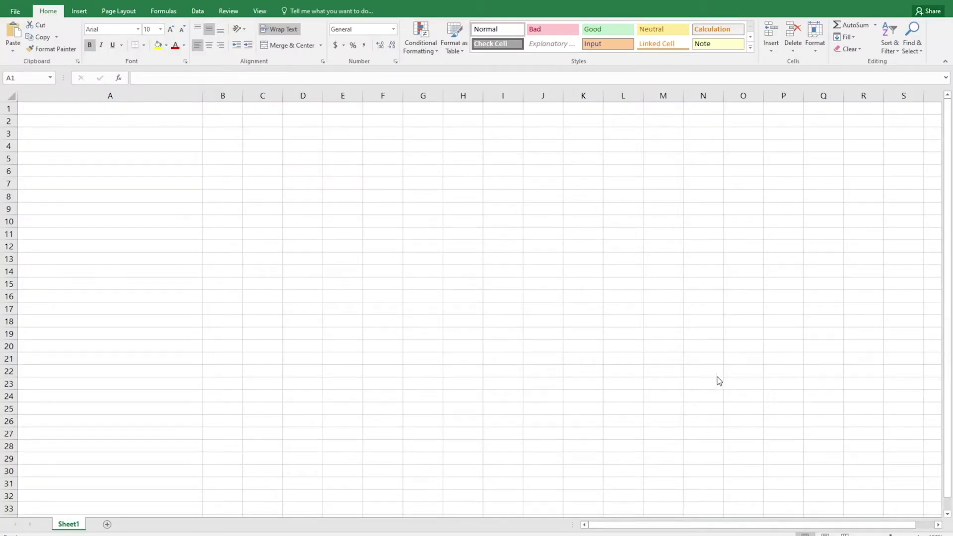
left_click(170, 112)
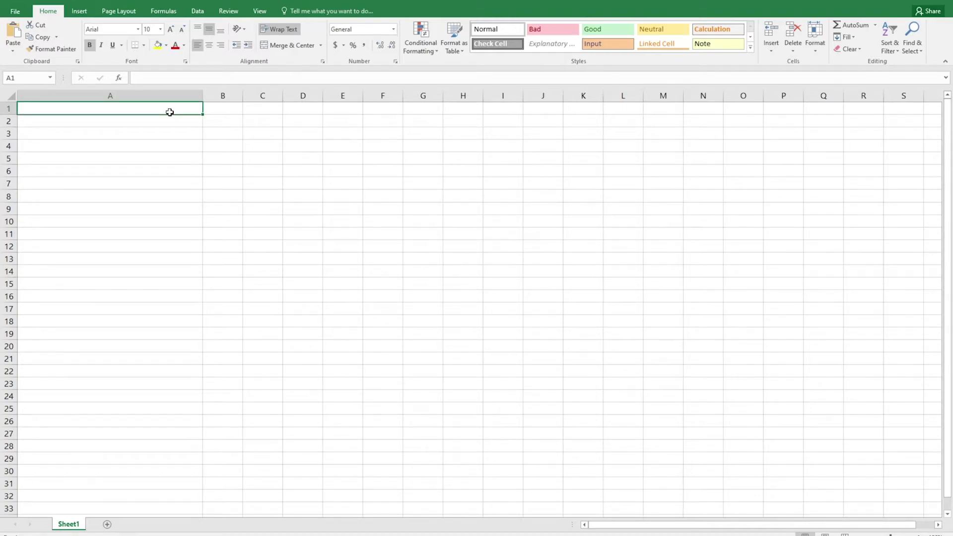
key("ctrl+v")
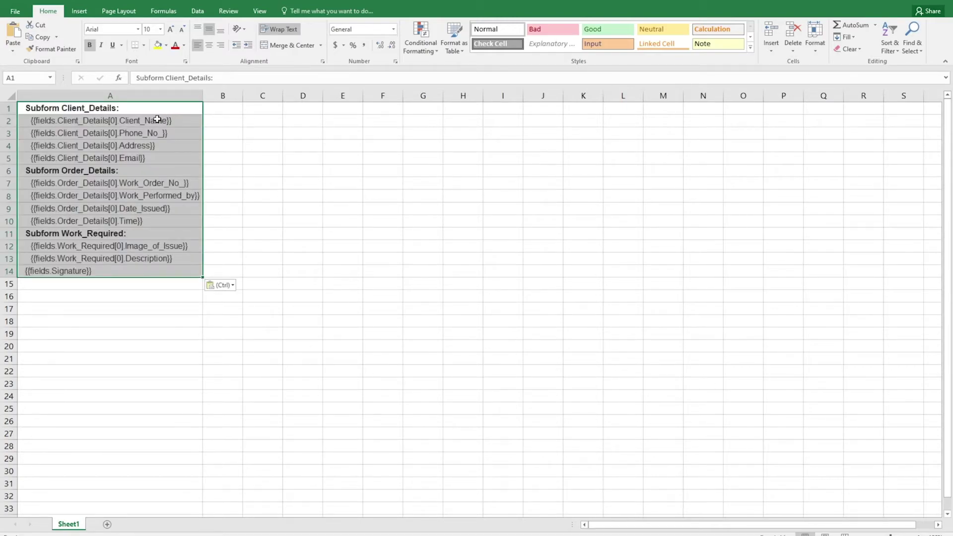
left_click(158, 120)
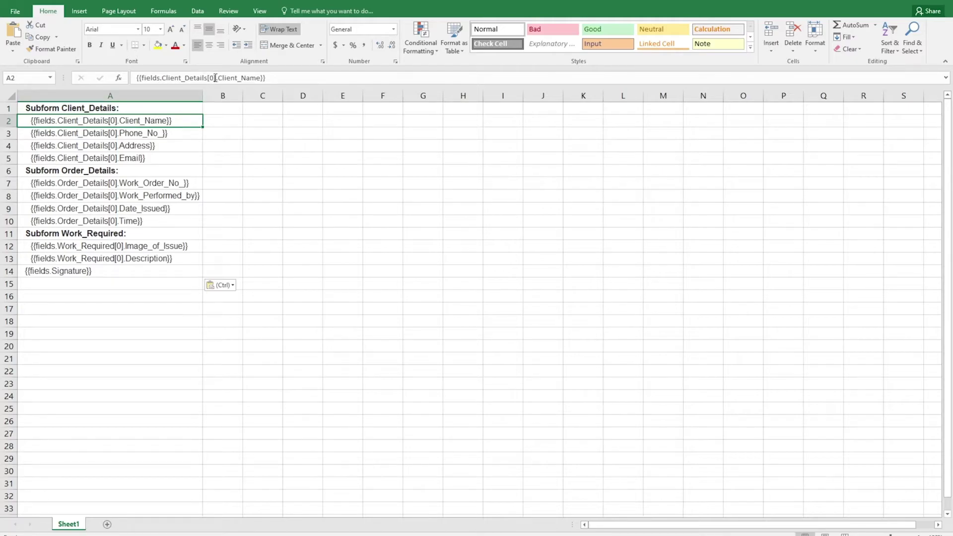
Replace every [0] in column A with nothing using Find and Replace
left_click_drag(216, 77, 208, 77)
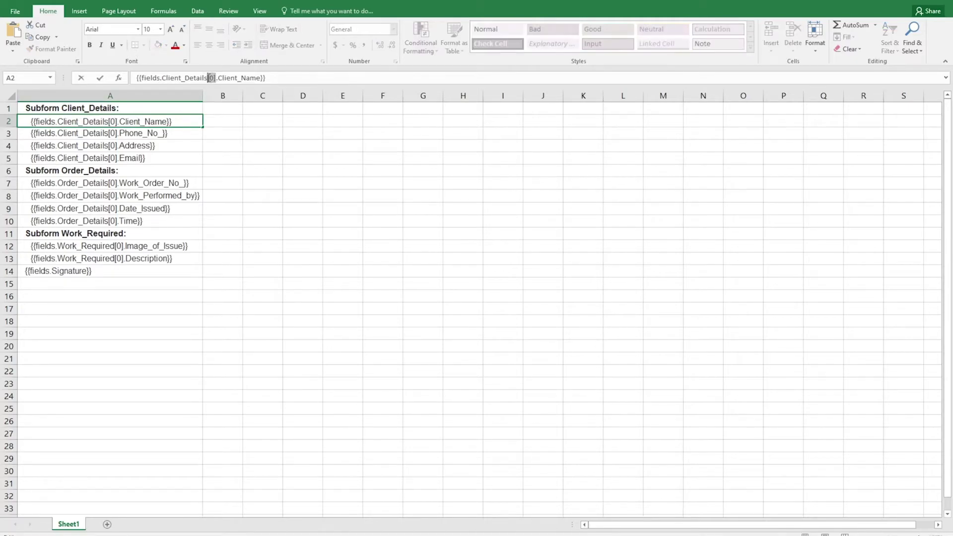
left_click(226, 123)
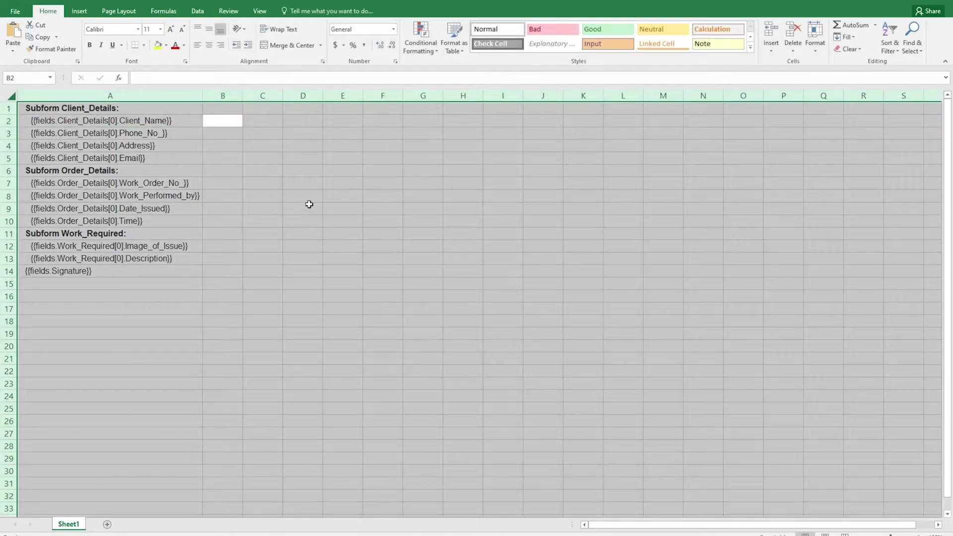
key("ctrl+h")
type("[0]")
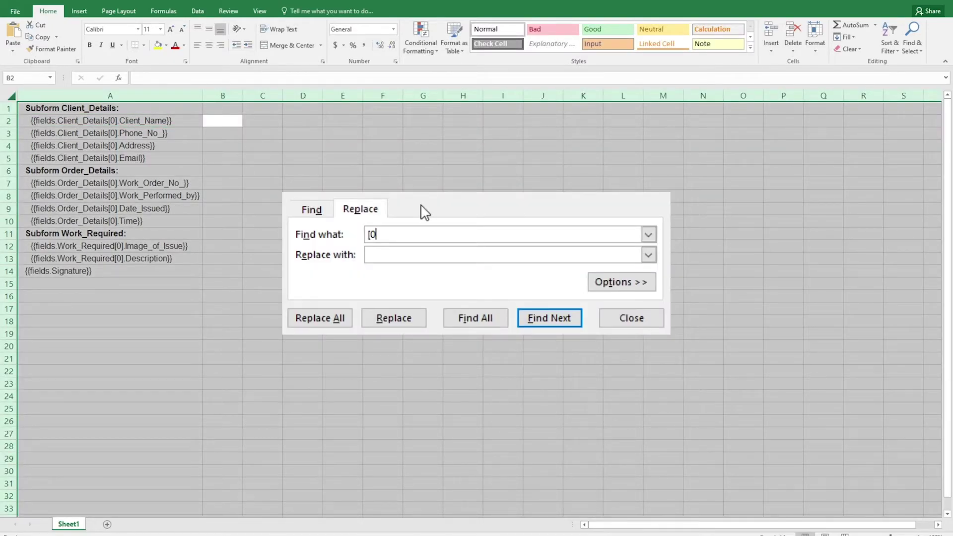
left_click(322, 319)
key("Escape")
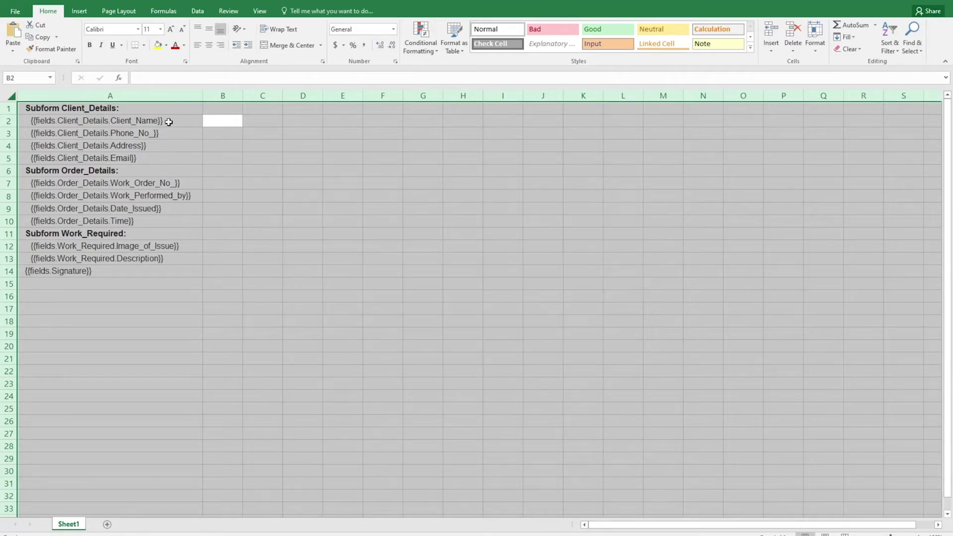
left_click(168, 122)
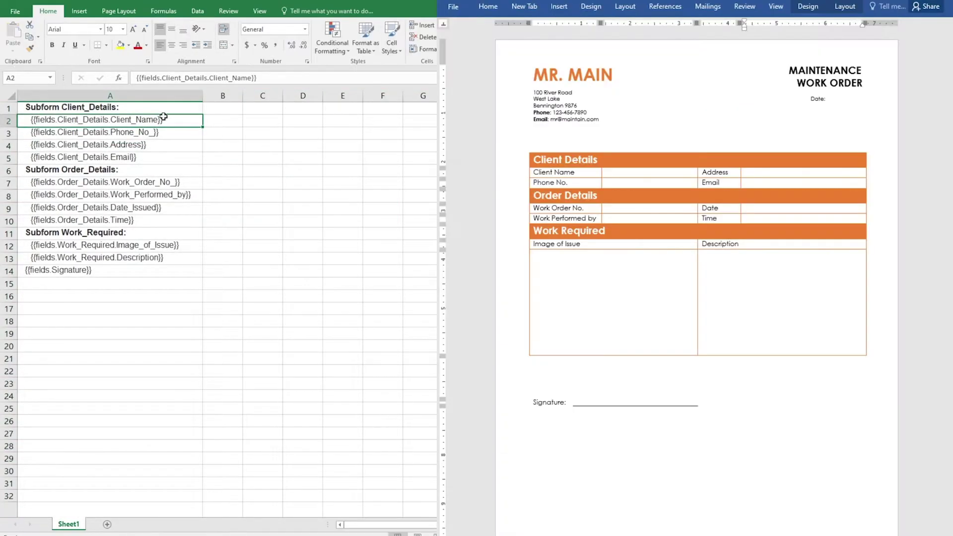
Paste the Client_Name and Phone_No_ placeholders into their Word value cells
left_click_drag(264, 78, 129, 78)
key("ctrl+c")
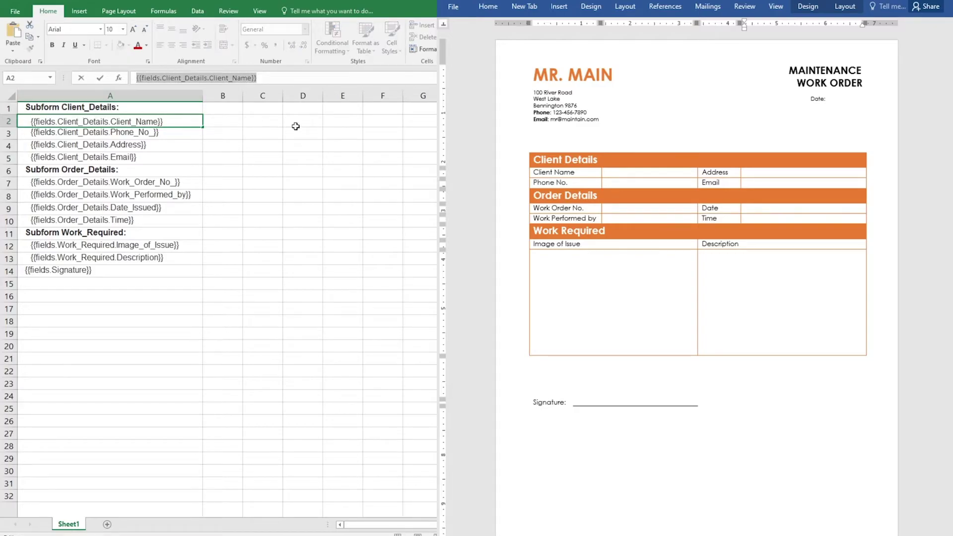
left_click(619, 173)
key("ctrl+v")
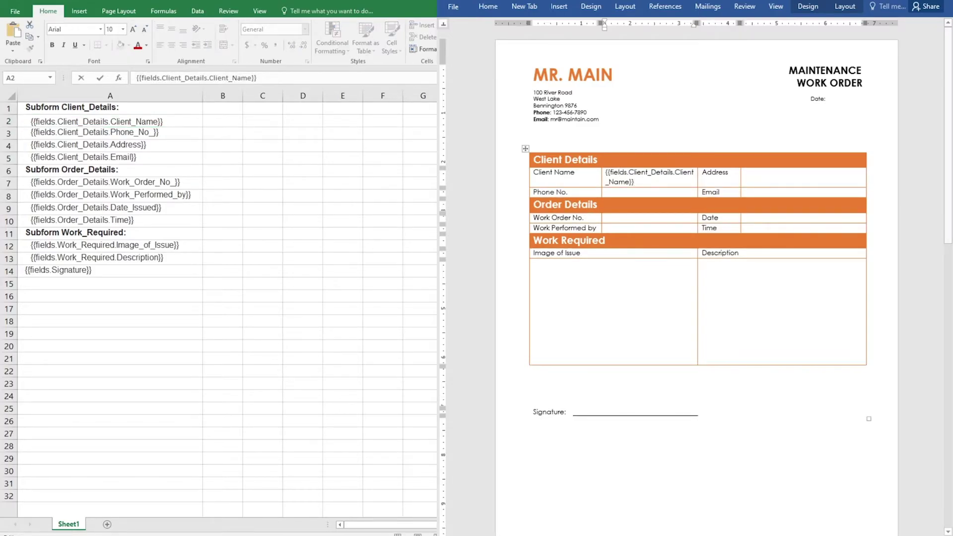
left_click(73, 127)
left_click(73, 130)
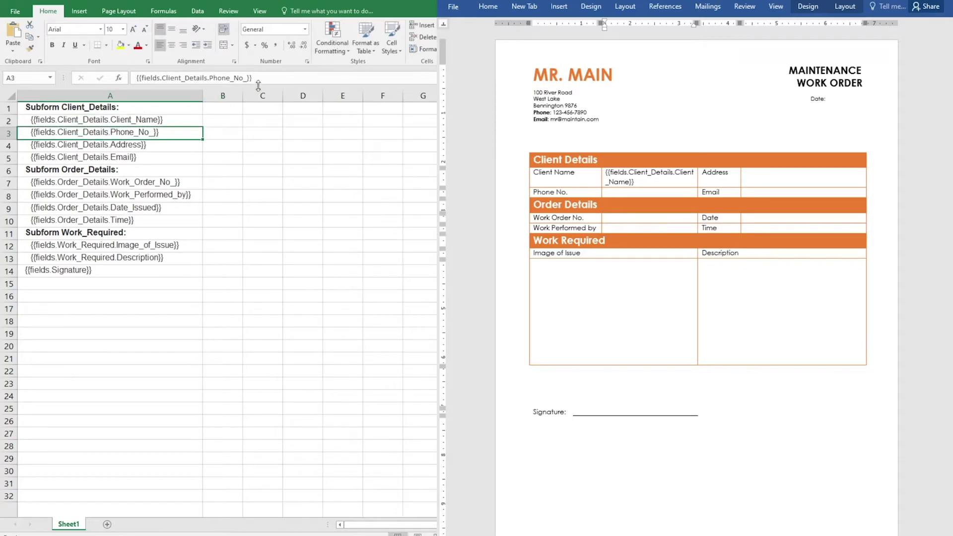
left_click_drag(263, 78, 131, 77)
key("ctrl+c")
left_click(626, 192)
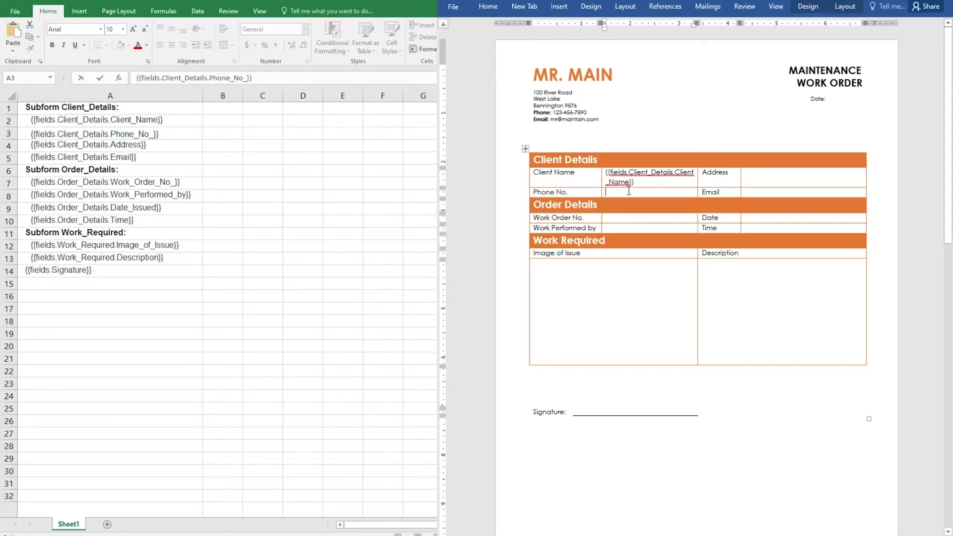
key("ctrl+v")
Paste the Address, Email, Work_Order_No_ and Work_Performed_by placeholders into their Word cells
left_click(213, 169)
left_click_drag(64, 147, 73, 156)
key("ctrl+c")
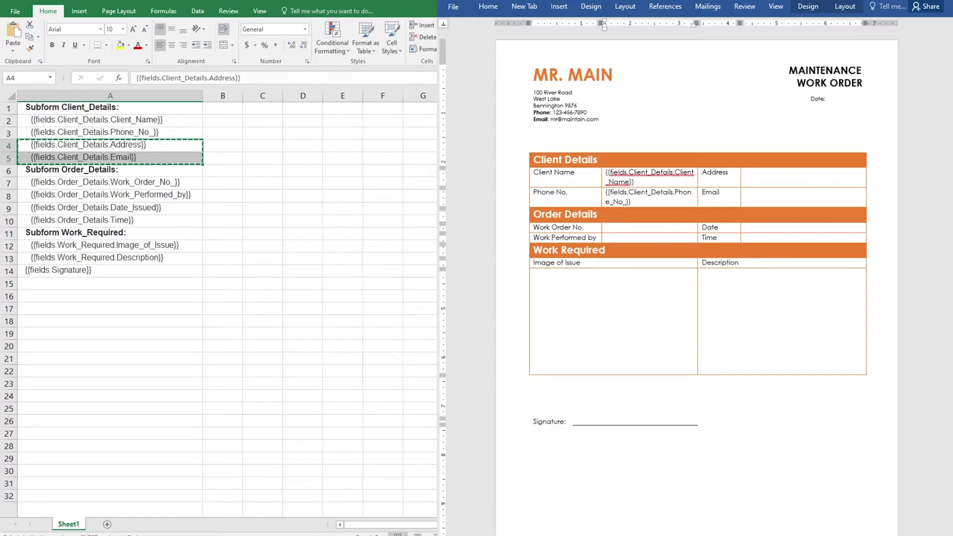
left_click(763, 180)
key("ctrl+v")
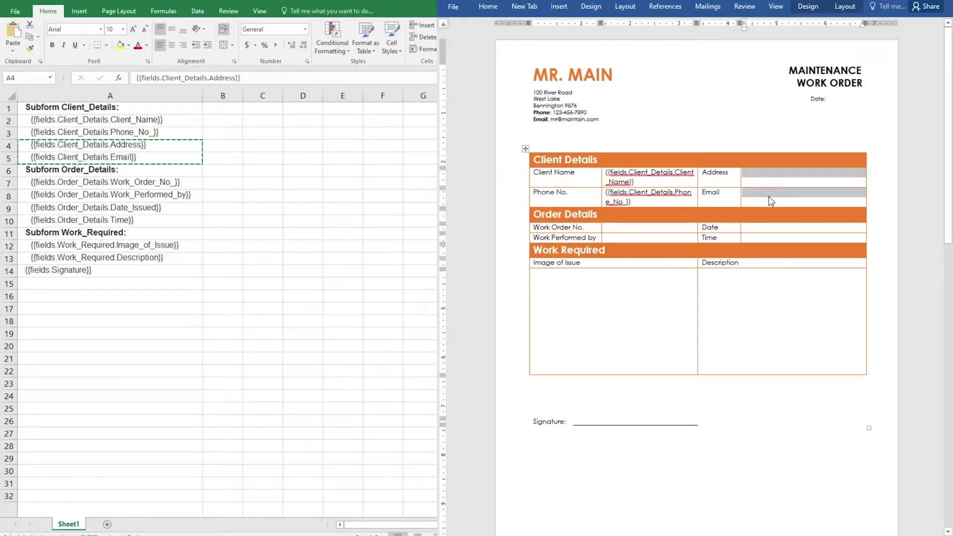
left_click_drag(145, 183, 191, 194)
key("ctrl+c")
left_click(616, 233)
left_click_drag(616, 229, 618, 238)
key("ctrl+v")
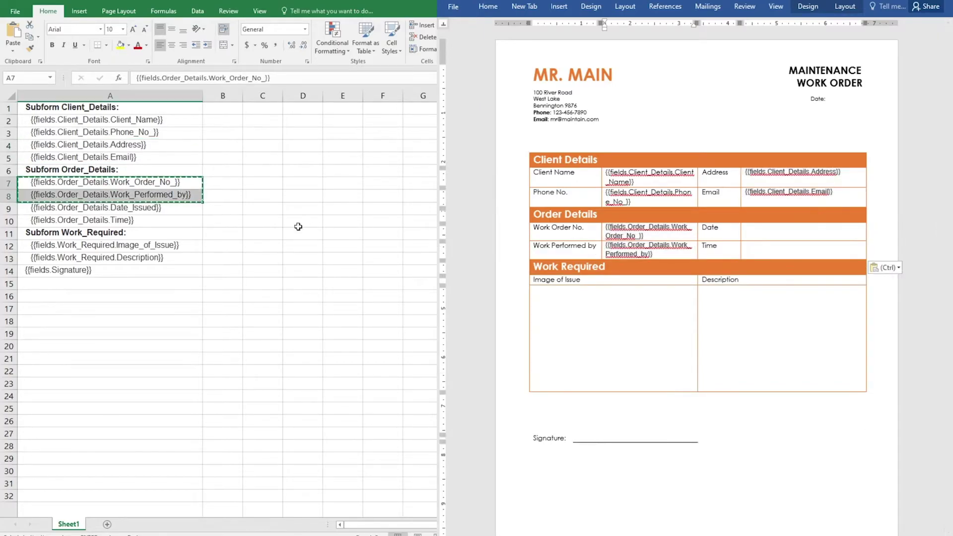
Paste the Date_Issued, Time and Image_of_Issue placeholders into their Word cells
left_click_drag(113, 207, 118, 219)
key("ctrl+c")
left_click(762, 228)
left_click_drag(762, 228, 762, 245)
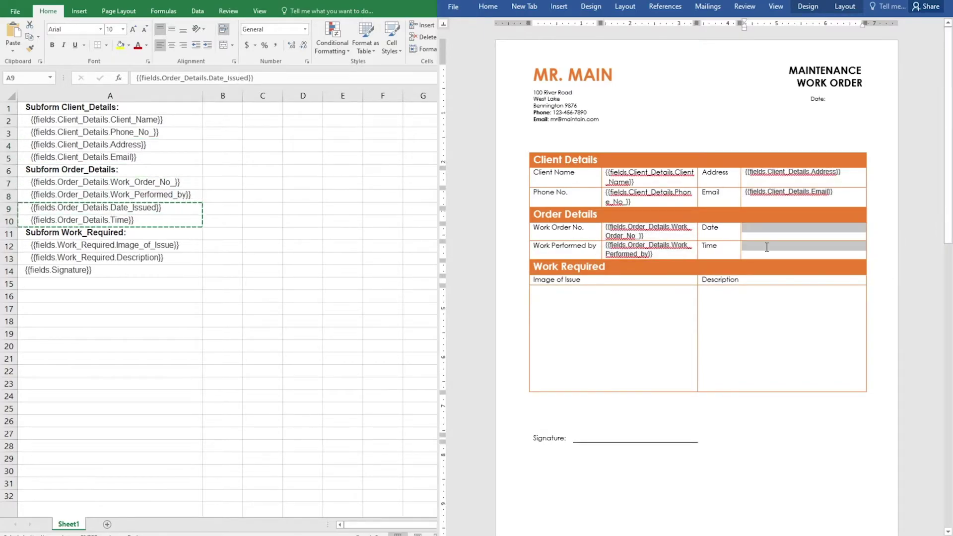
key("ctrl+v")
left_click(94, 247)
key("ctrl+c")
left_click(550, 298)
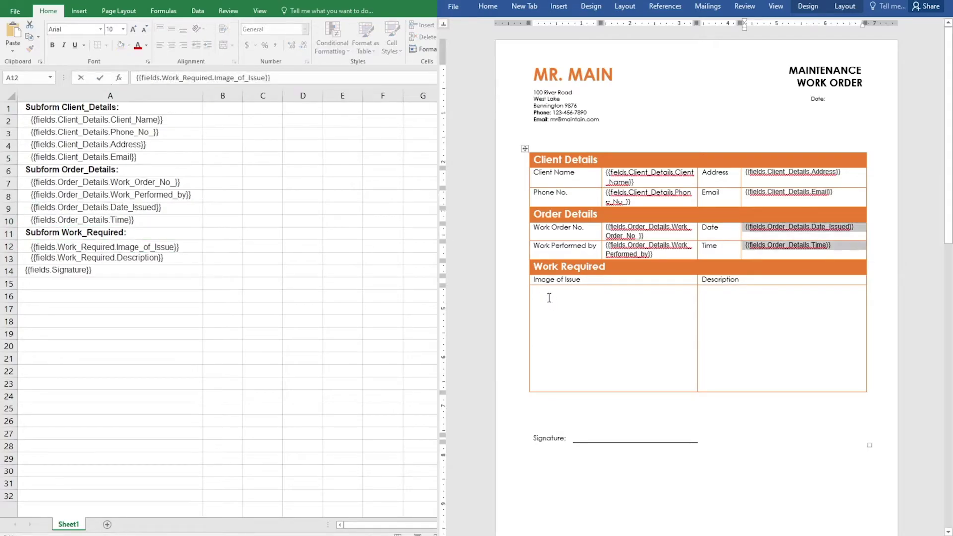
key("ctrl+v")
Paste the Description placeholder into its cell and the Signature placeholder onto the signature line
left_click(92, 259)
double_click(91, 259)
key("ctrl+a")
key("ctrl+c")
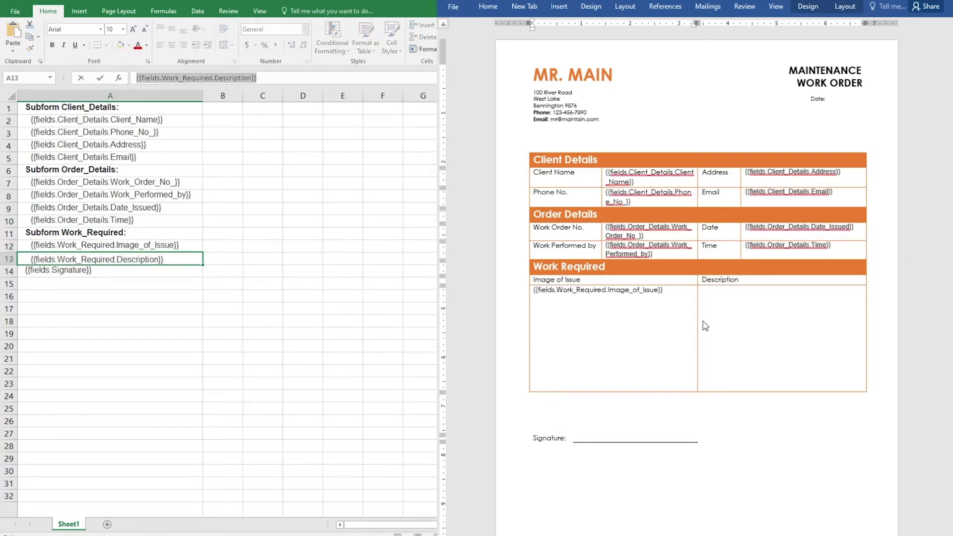
left_click(702, 323)
key("ctrl+v")
left_click(59, 274)
left_click(58, 274)
key("ctrl+c")
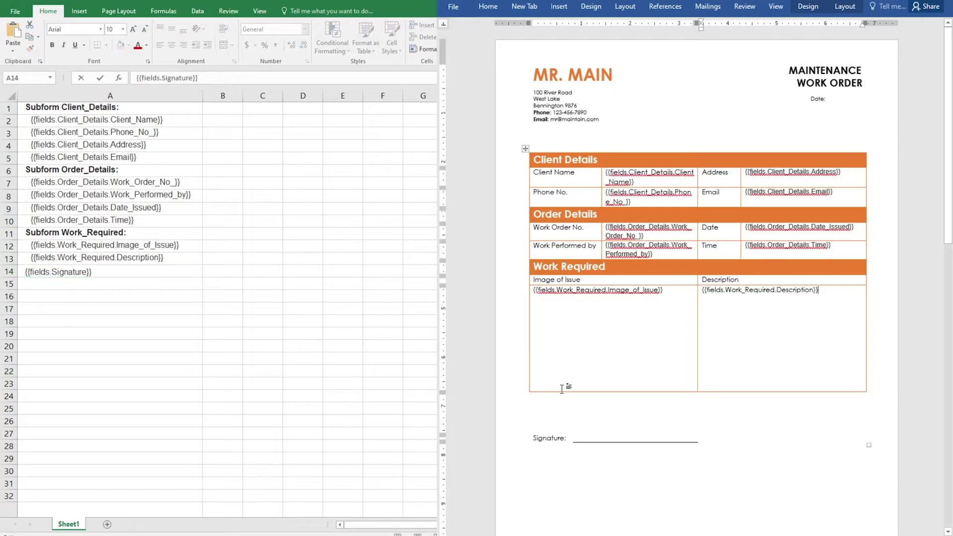
left_click(577, 437)
key("ctrl+v")
Add the Date_Issued placeholder after Date: in the header and left-align it
left_click_drag(855, 228, 749, 232)
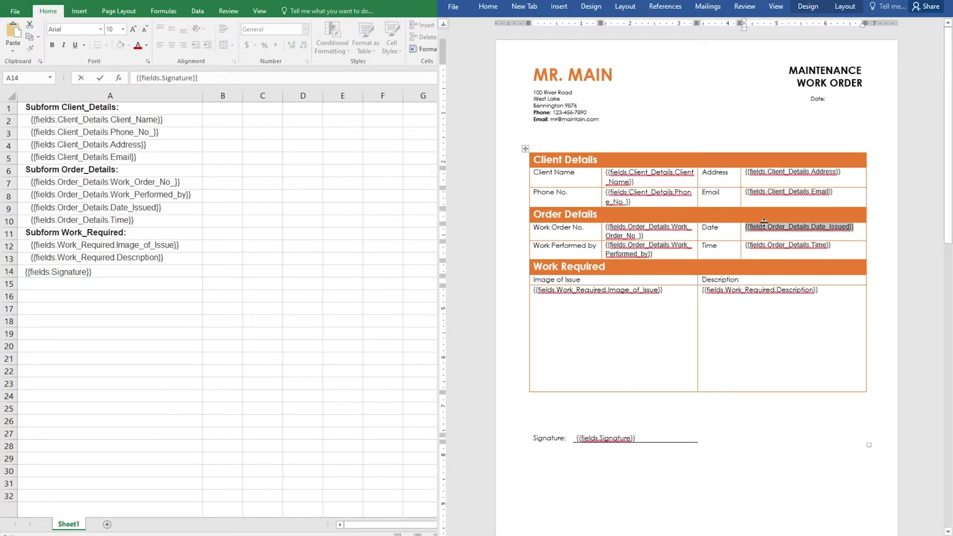
left_click(843, 103)
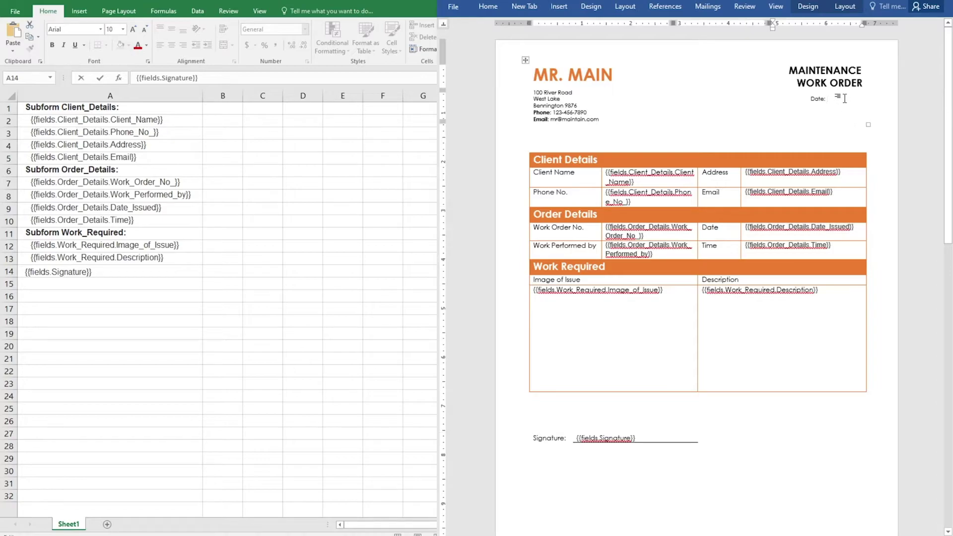
key("ctrl+v")
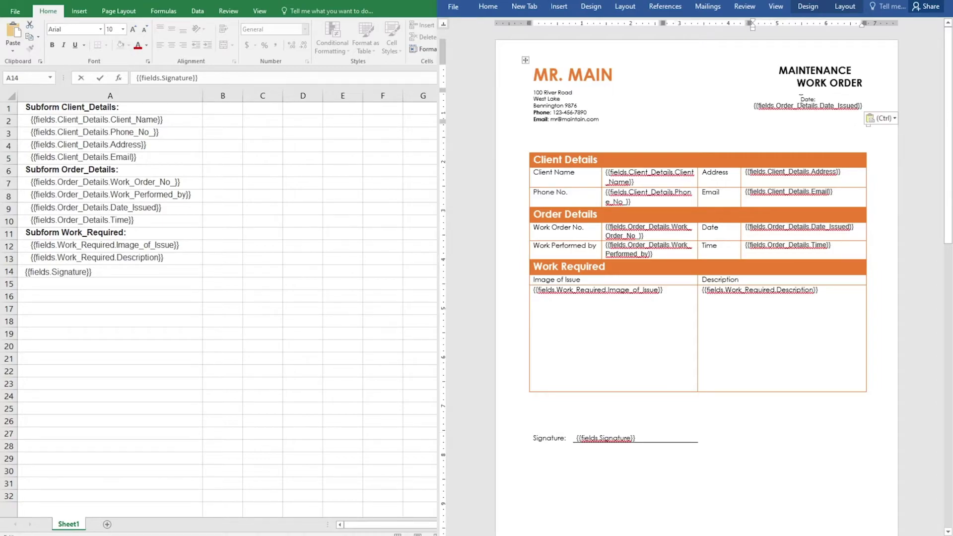
key("ctrl+l")
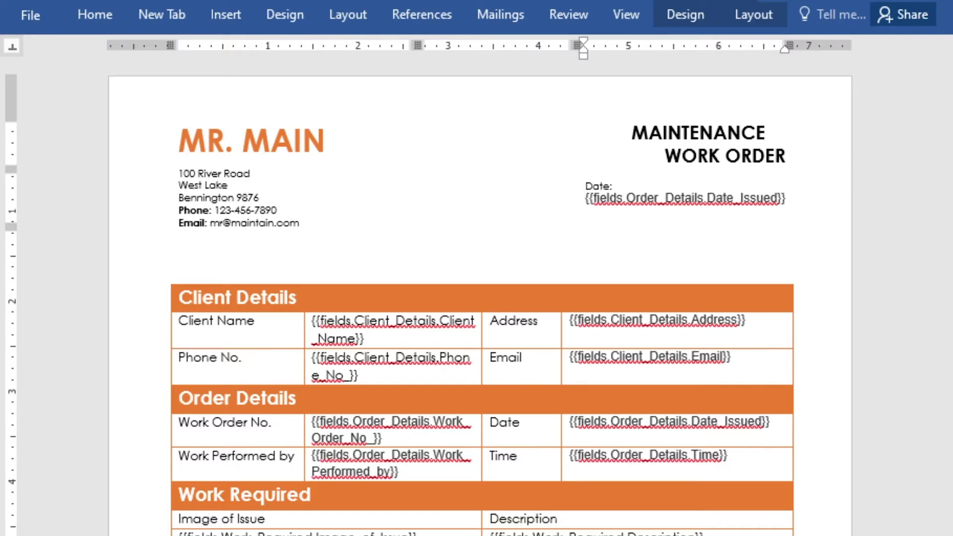
Append '| 400x400' to the Image_of_Issue placeholder and '| 120x120' to the Signature placeholder
scroll(681, 467, "down", 2)
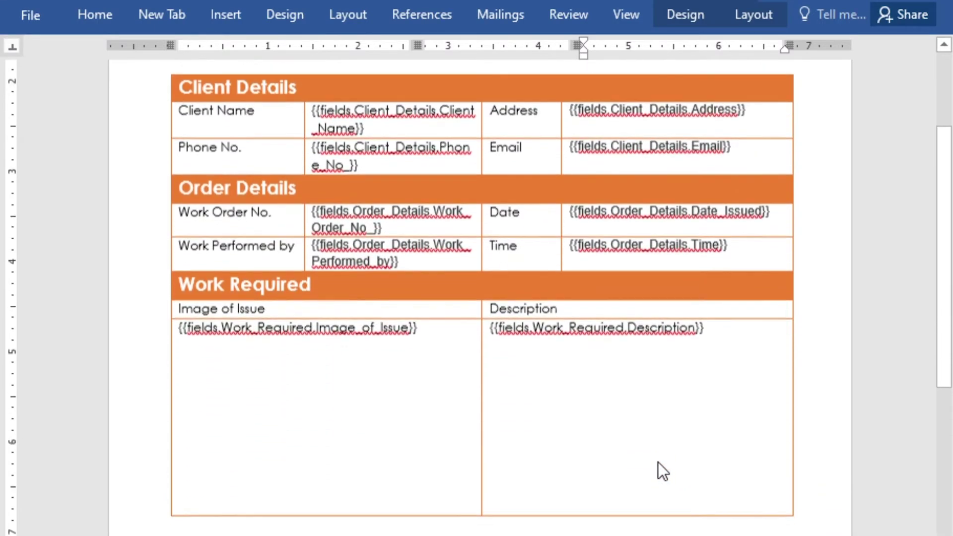
scroll(658, 463, "down", 3)
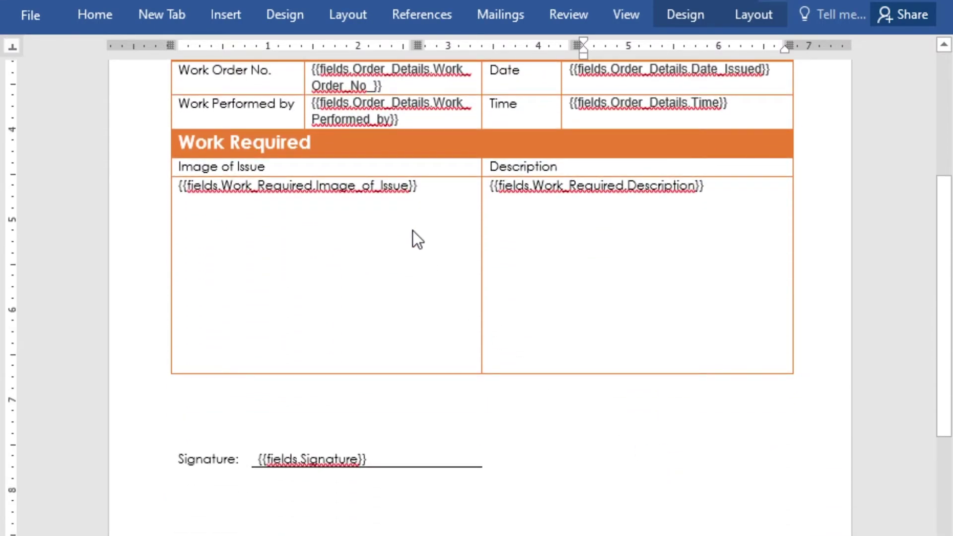
left_click_drag(426, 187, 182, 187)
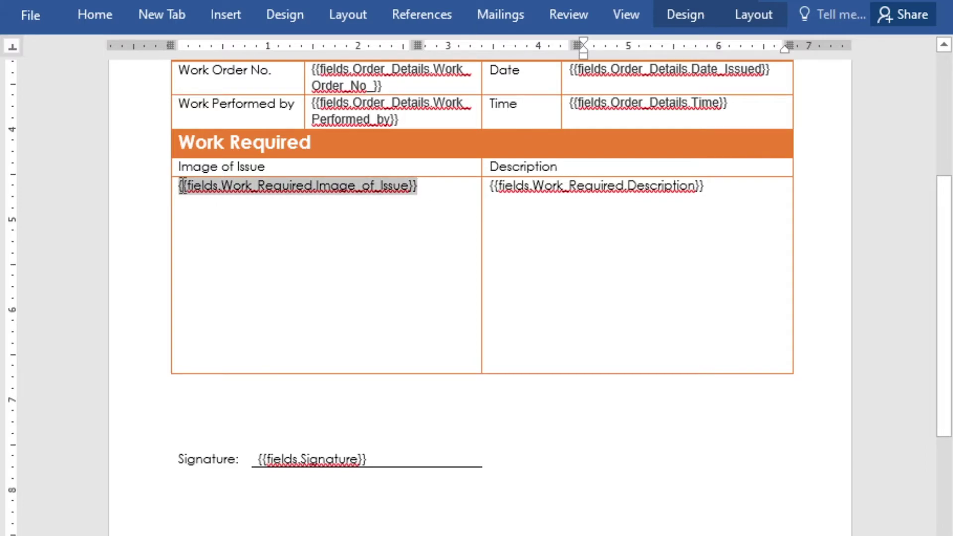
left_click(427, 212)
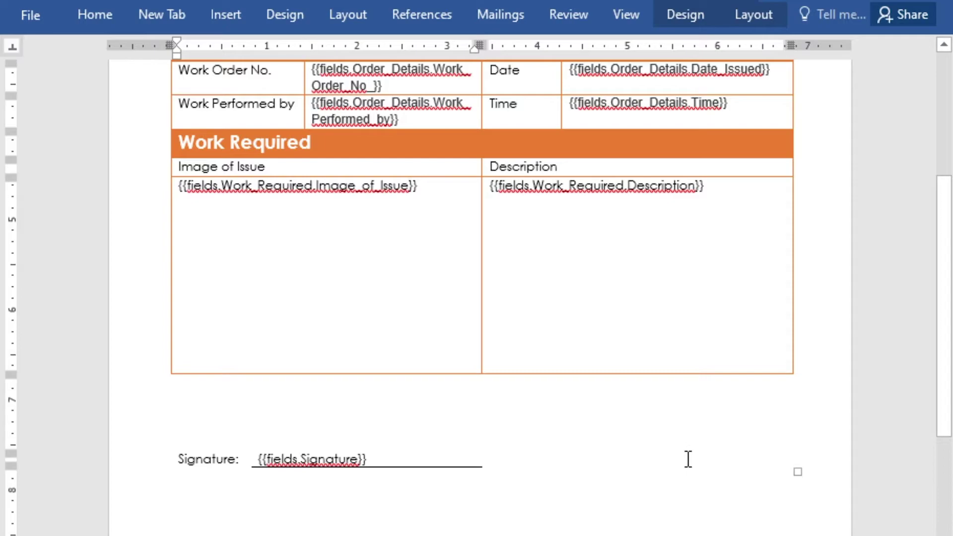
type("| 400x40")
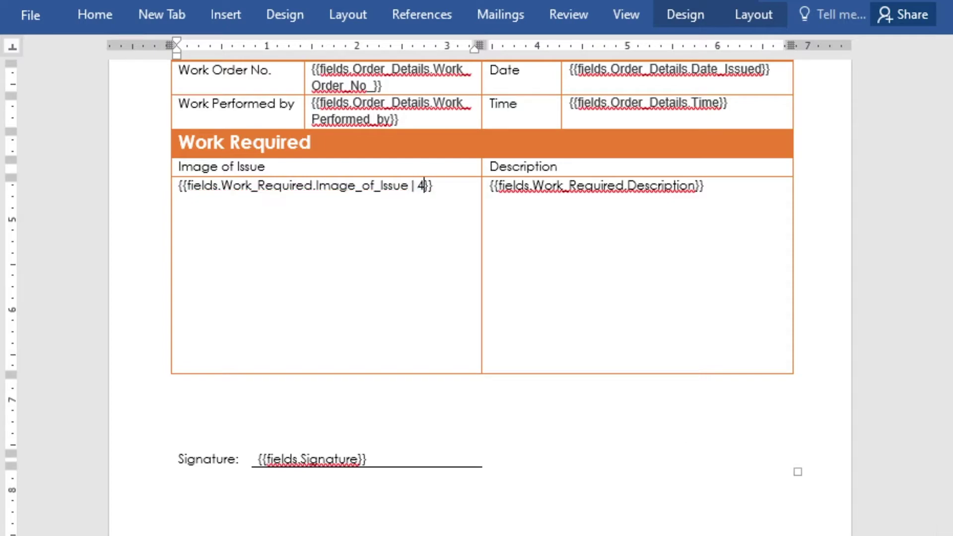
type("0")
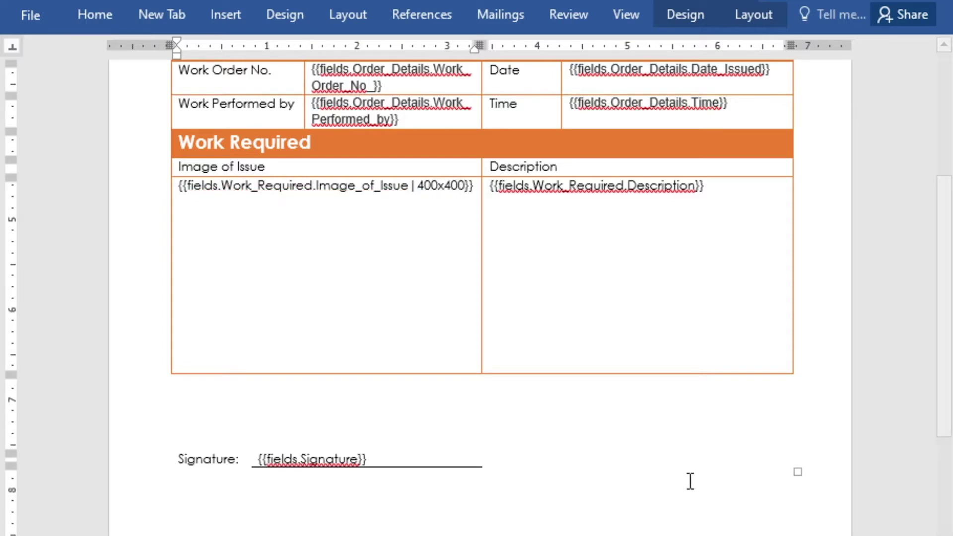
left_click(360, 456)
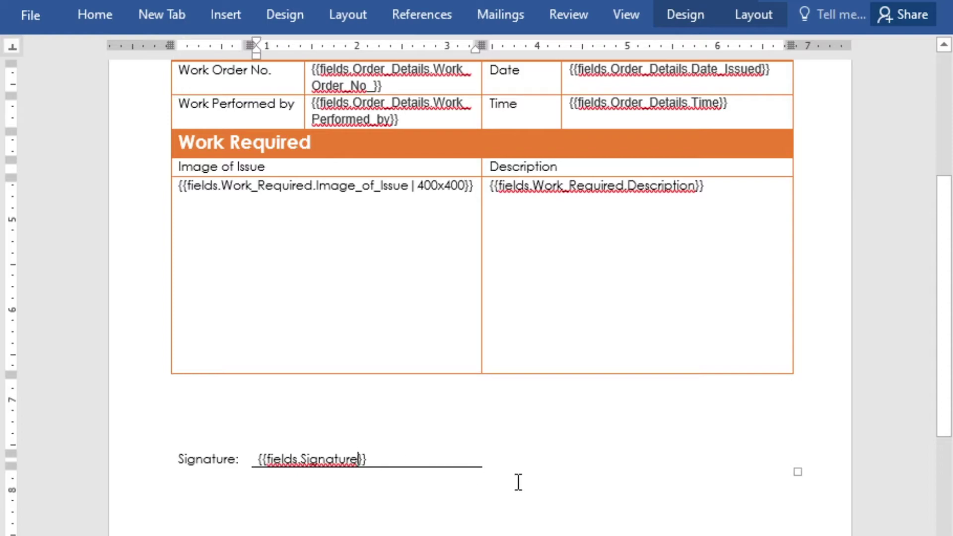
type("| 120x1")
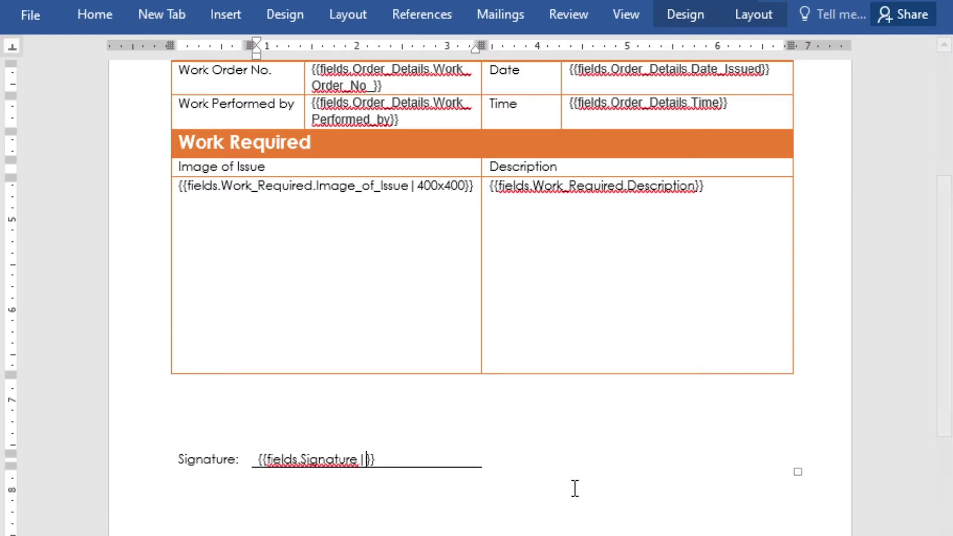
type("20")
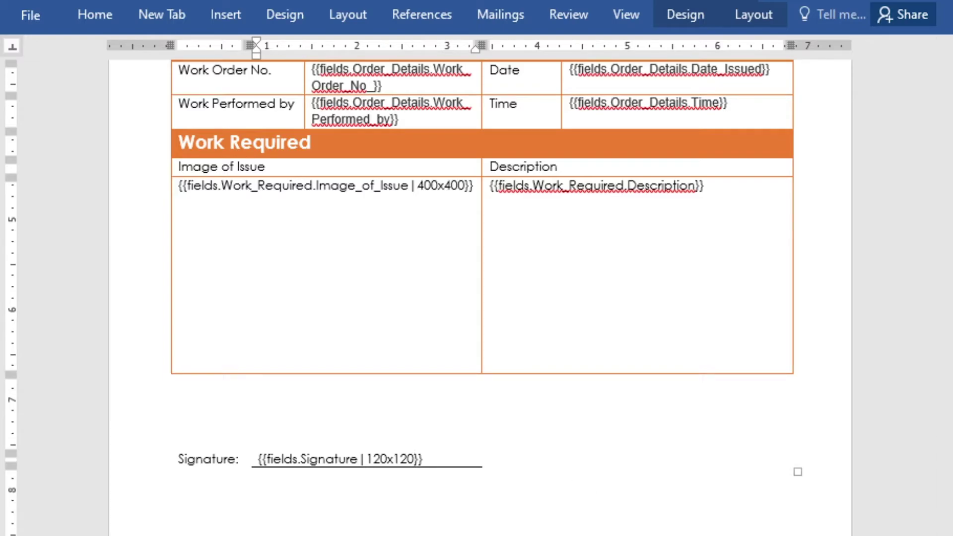
scroll(610, 512, "up", 7)
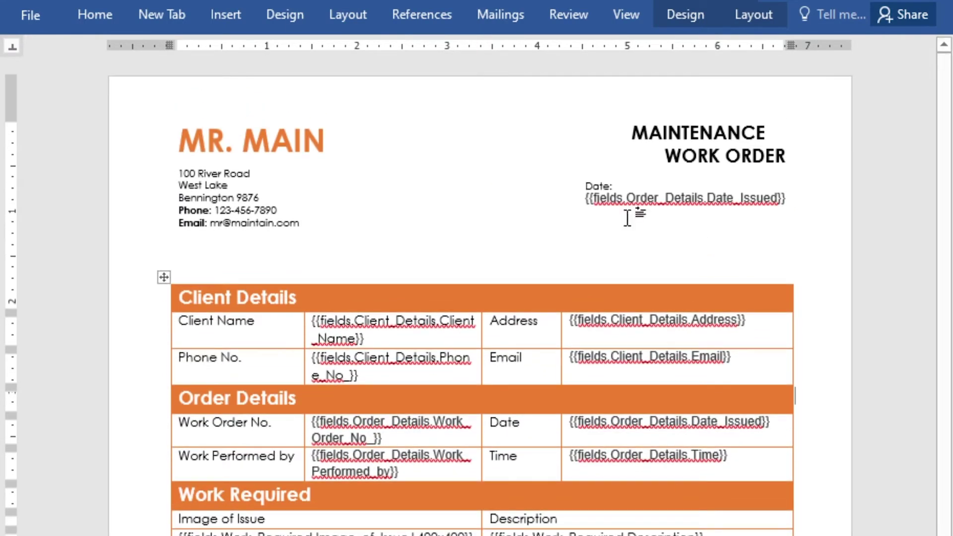
Make the header's Date placeholder bold
left_click_drag(585, 198, 787, 199)
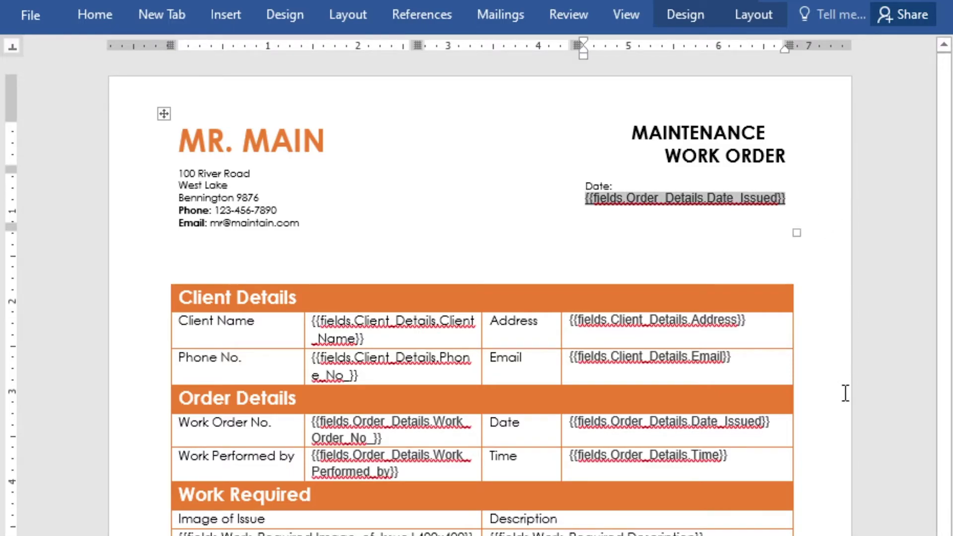
key("ctrl+b")
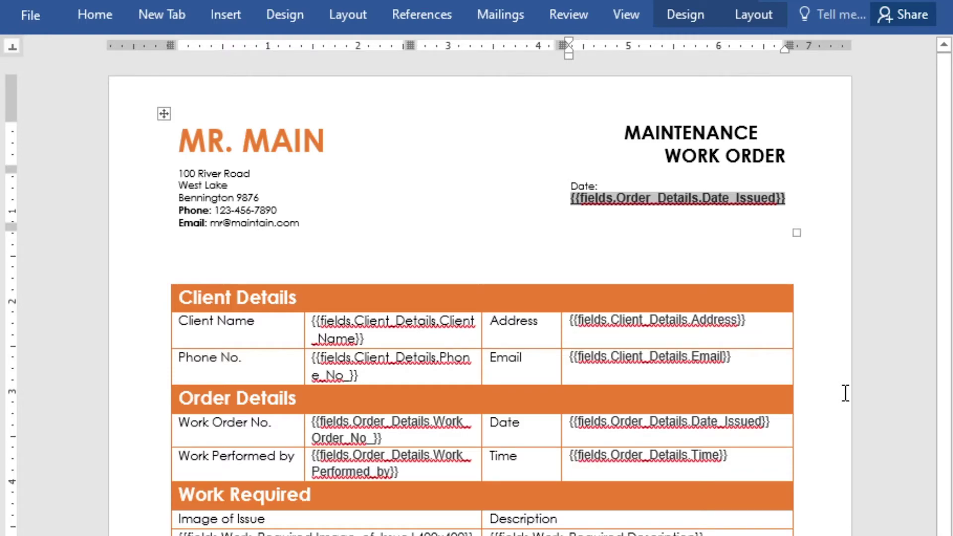
left_click(666, 221)
Right-align the MAINTENANCE heading under WORK ORDER, then scroll to Upload your template in Device Magic
left_click(794, 198)
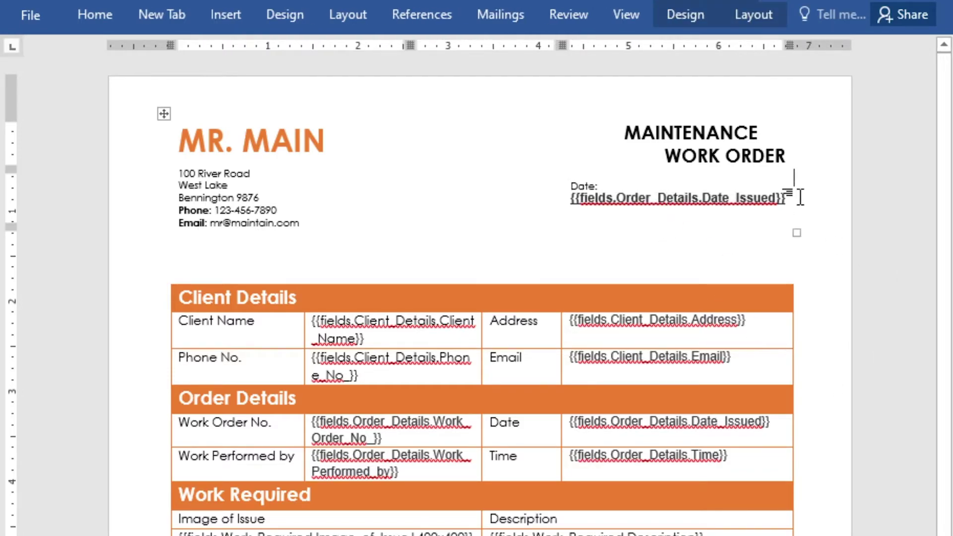
key("ctrl+a")
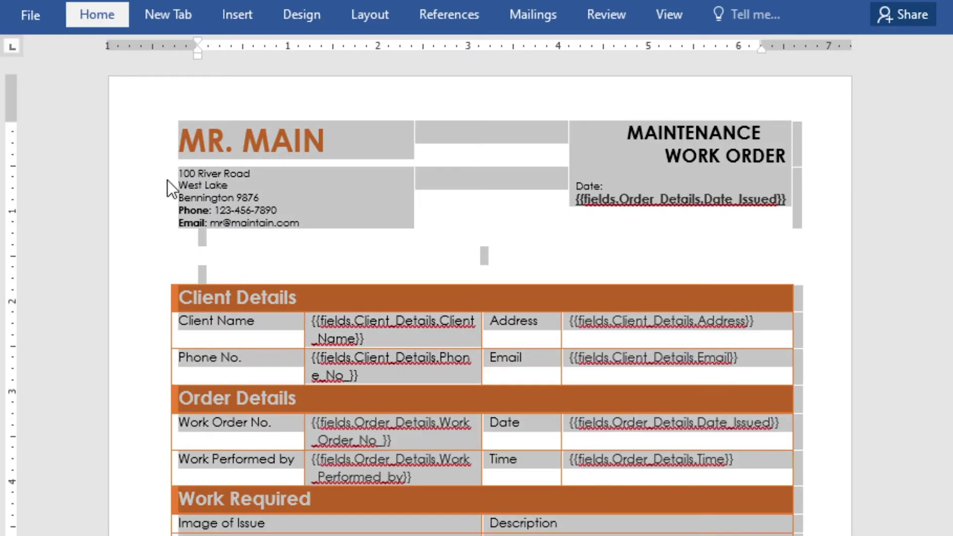
left_click(645, 156)
left_click(624, 131)
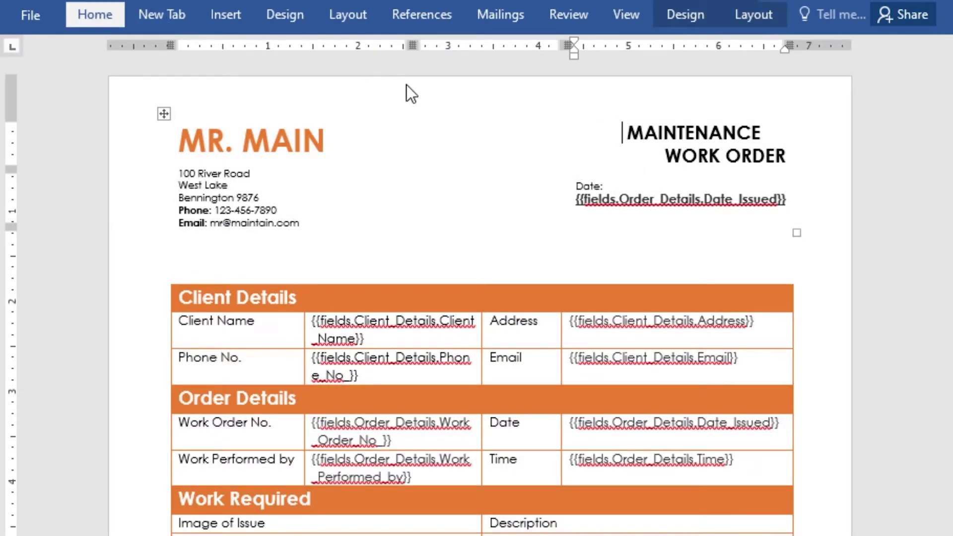
key("ctrl+r")
scroll(548, 354, "down", 1)
scroll(548, 354, "down", 2)
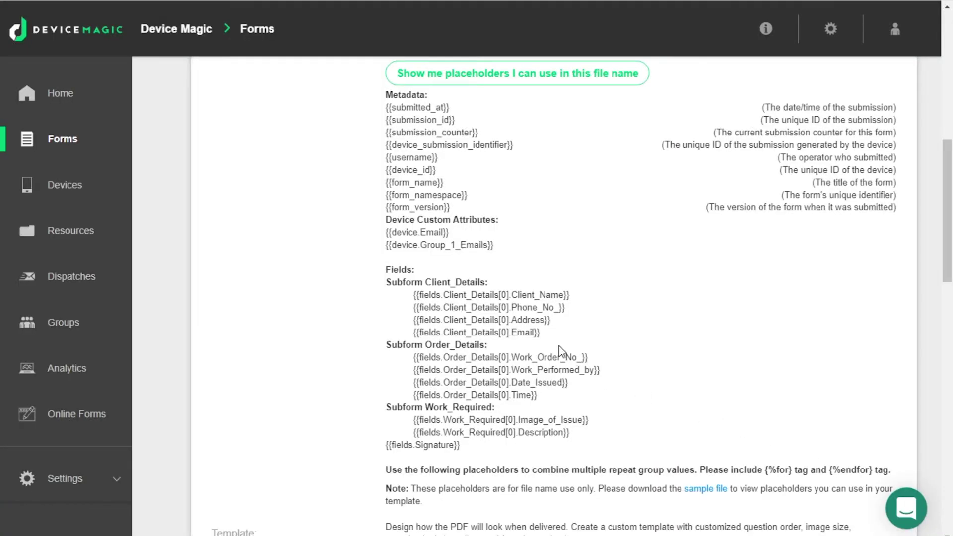
scroll(558, 352, "up", 3)
scroll(587, 332, "down", 10)
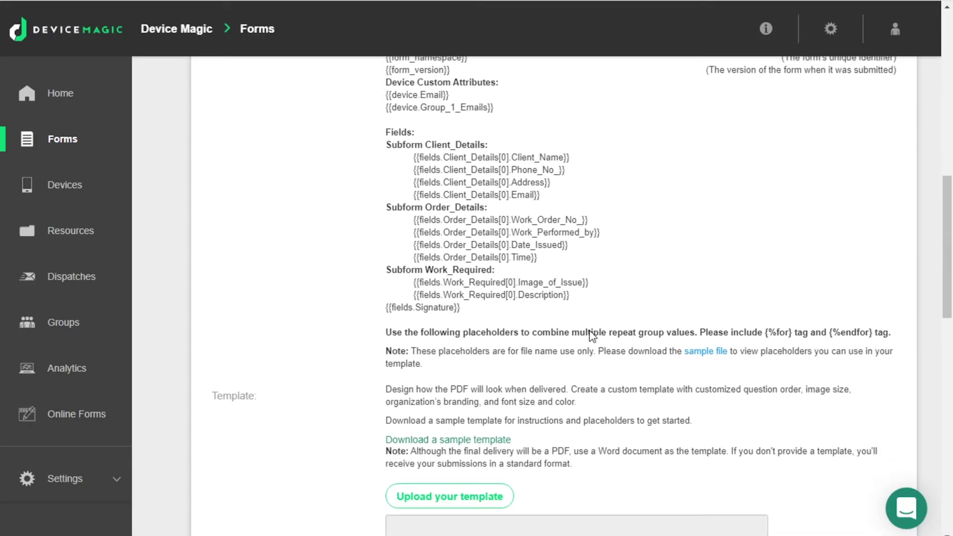
Upload Work_order_Template.docx as the PDF template and update the destination
left_click(471, 297)
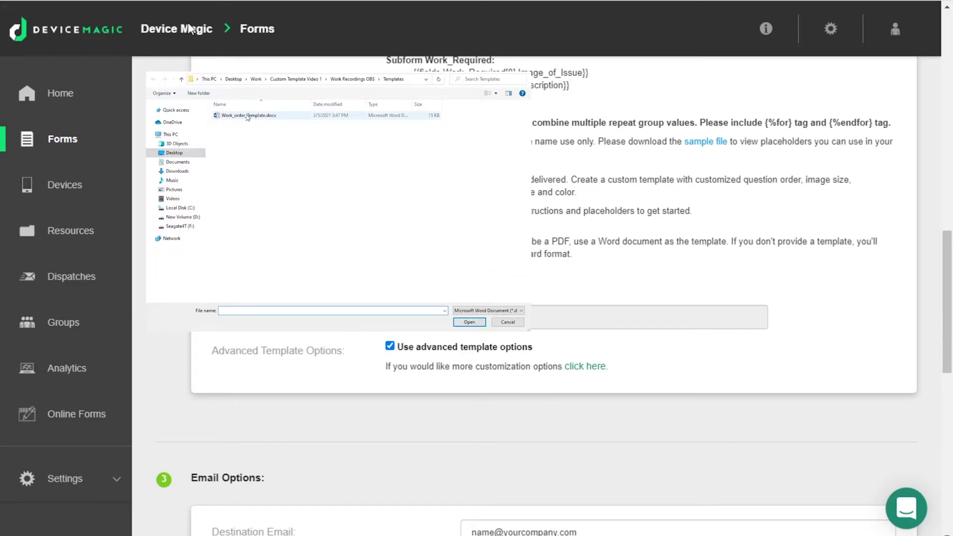
double_click(247, 116)
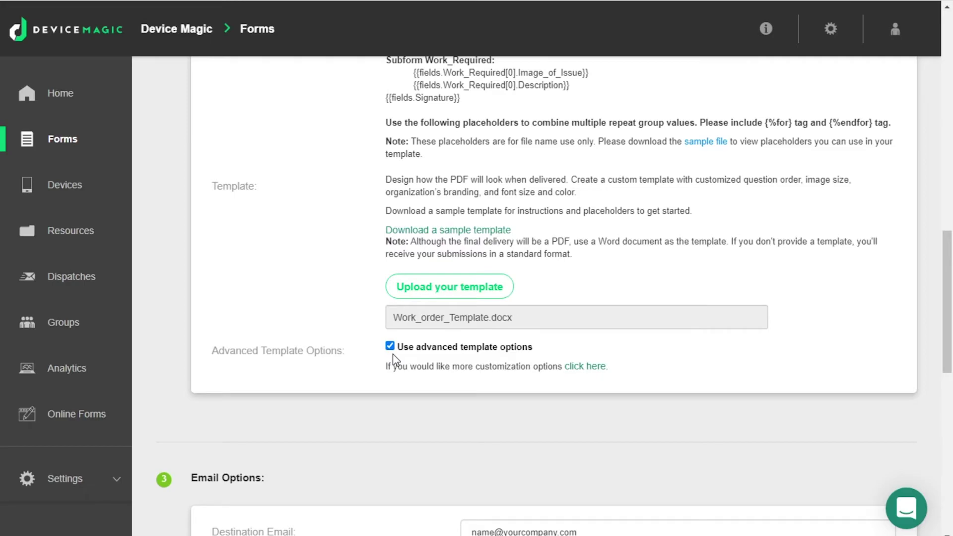
scroll(466, 366, "down", 12)
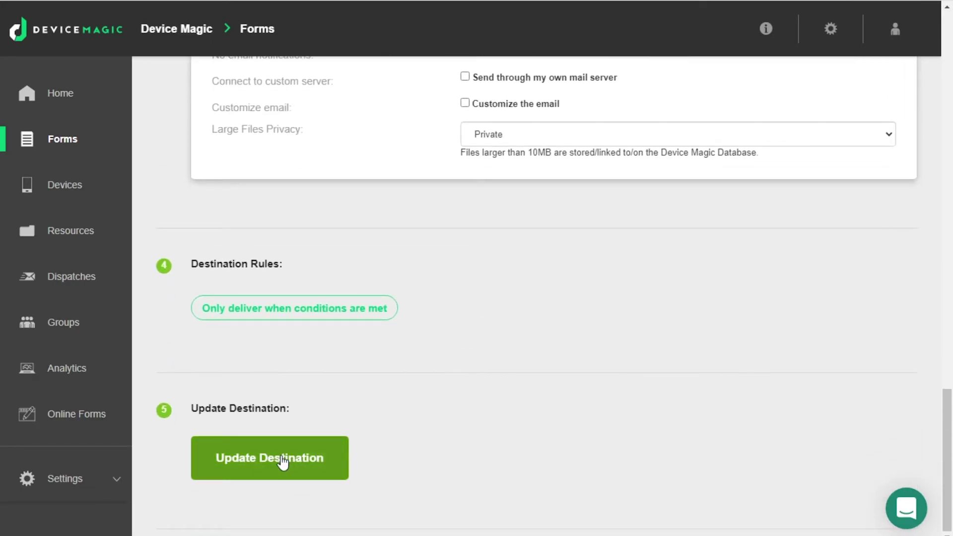
left_click(275, 464)
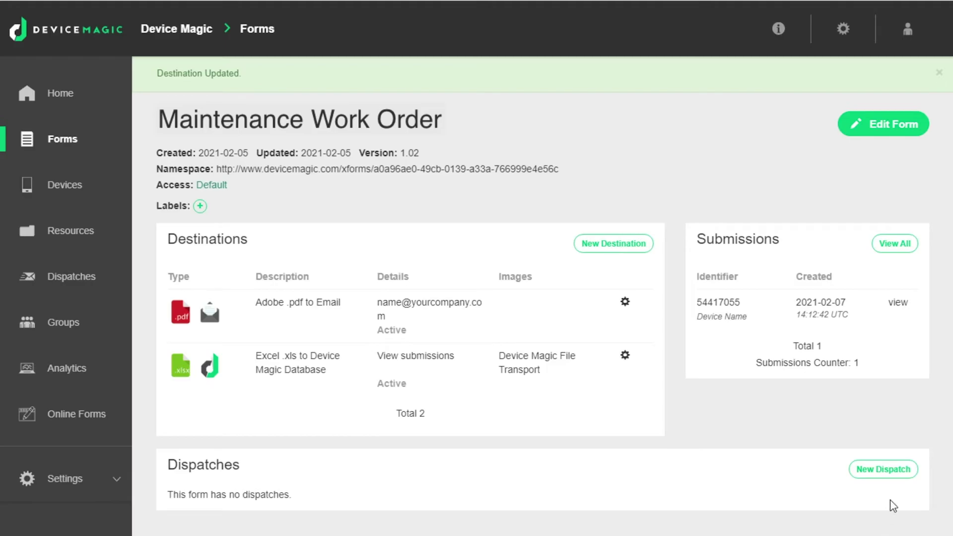
left_click(897, 244)
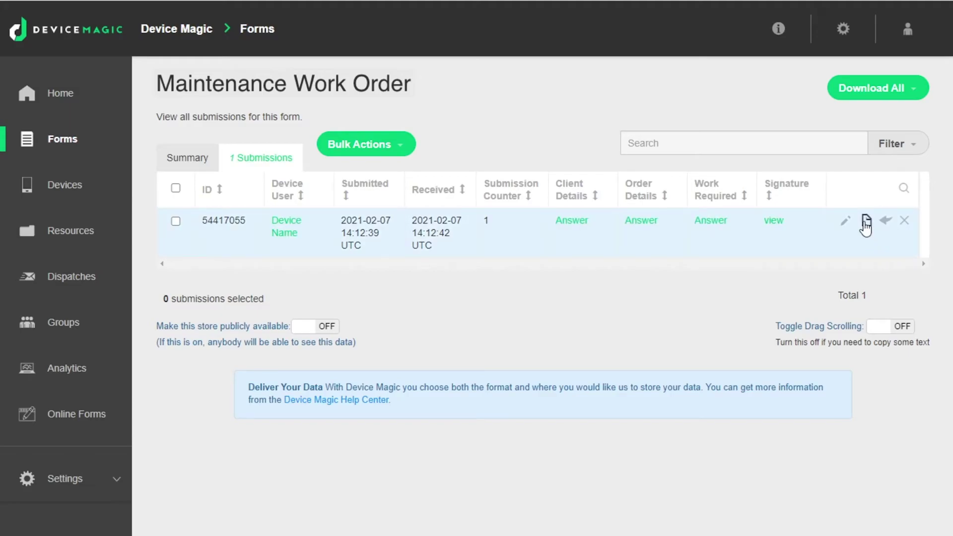
left_click(867, 223)
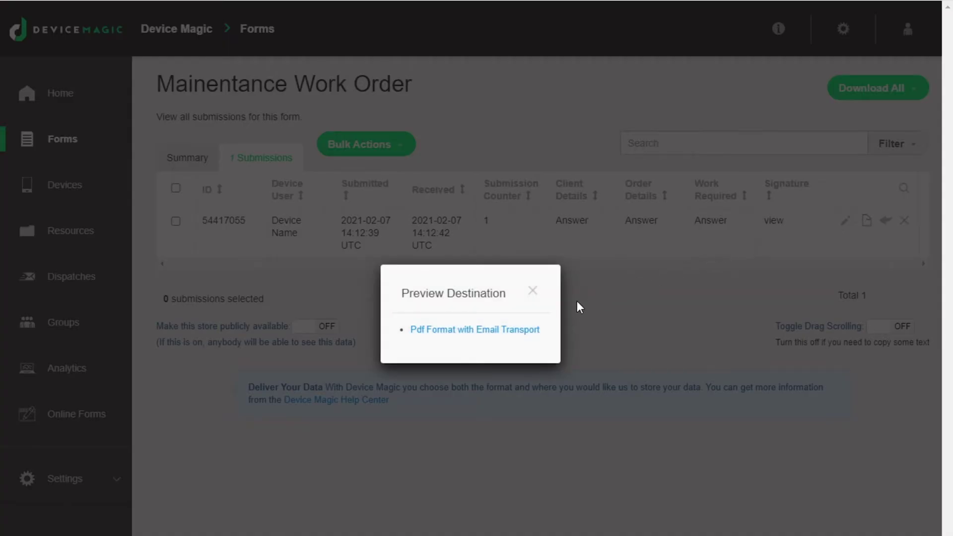
left_click(505, 331)
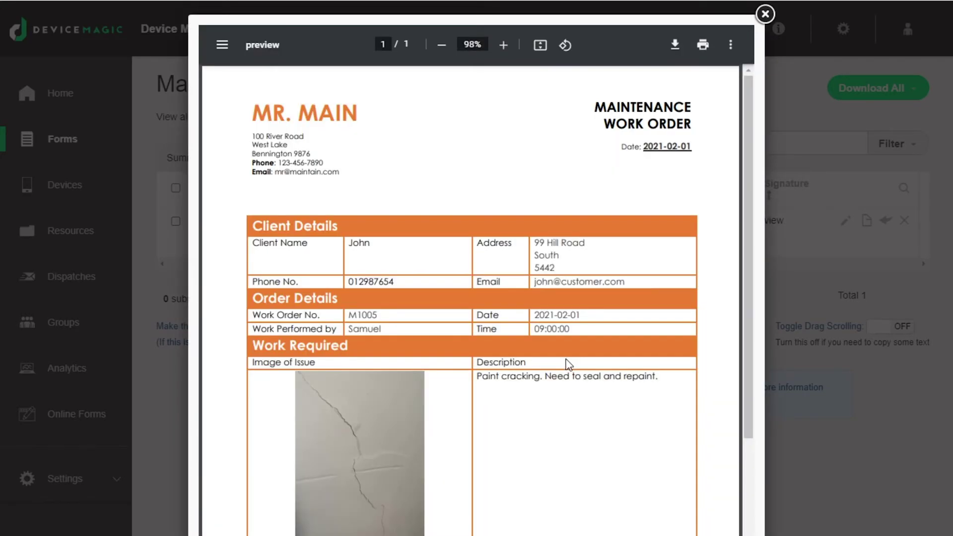
scroll(470, 213, "down", 3)
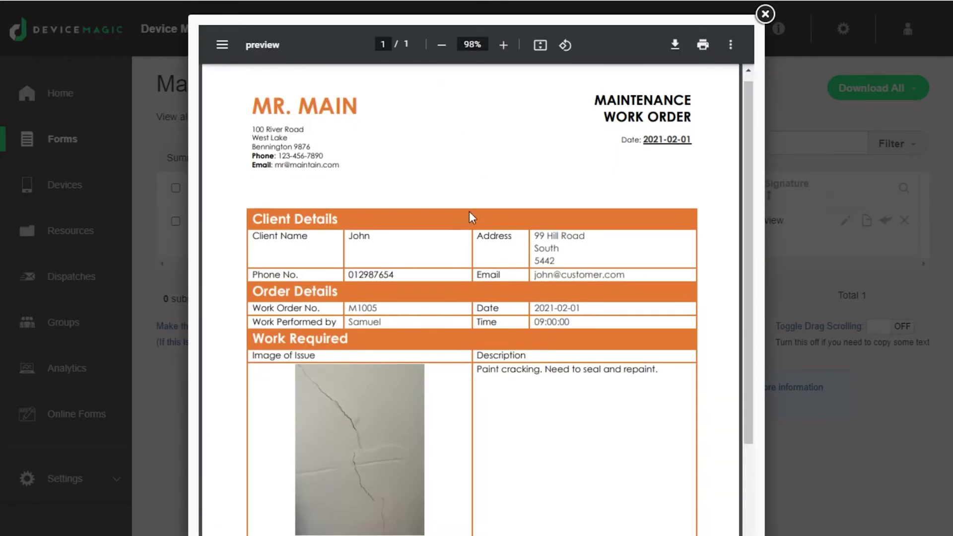
scroll(470, 213, "up", 3)
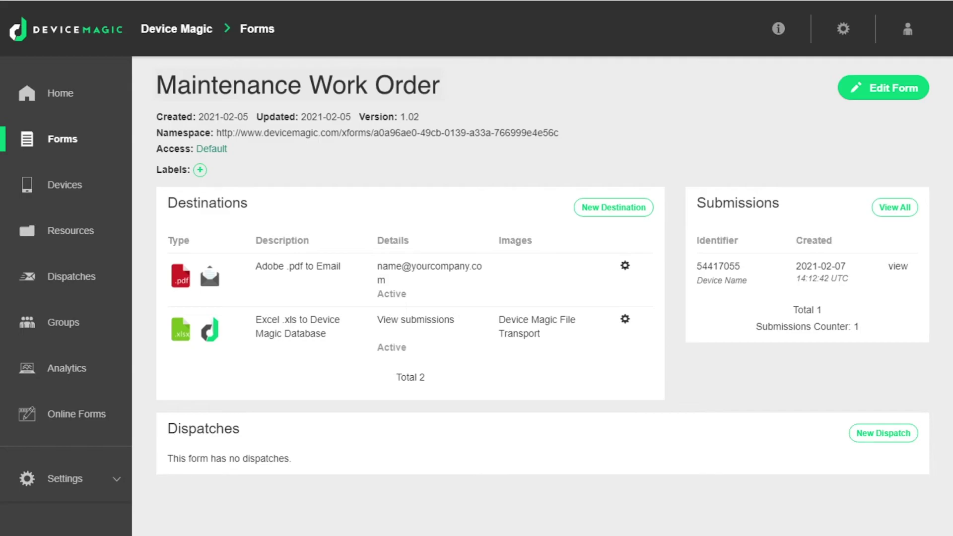
Relabel the Maintenance Work Order's Client Name field as 'First & Last Name' and save the form
left_click(884, 99)
left_click(414, 204)
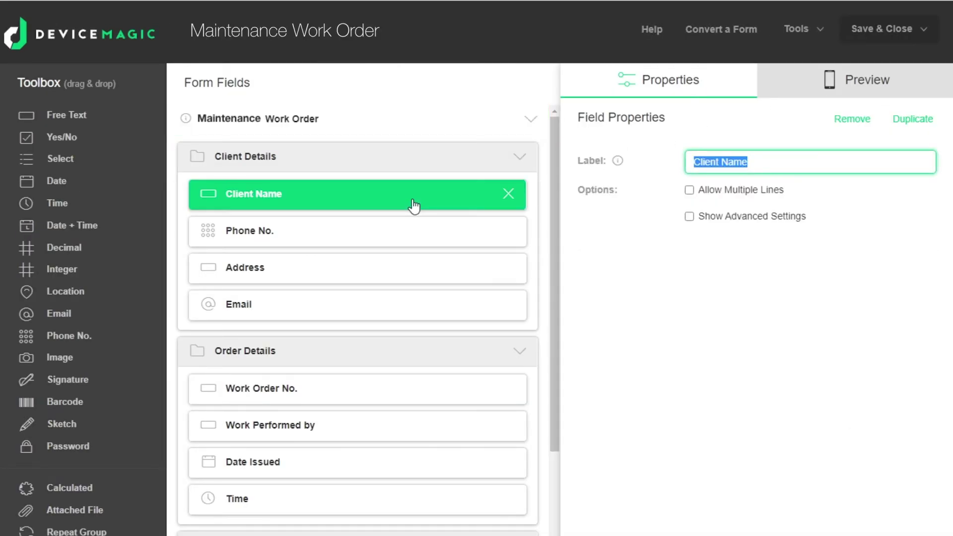
left_click(689, 217)
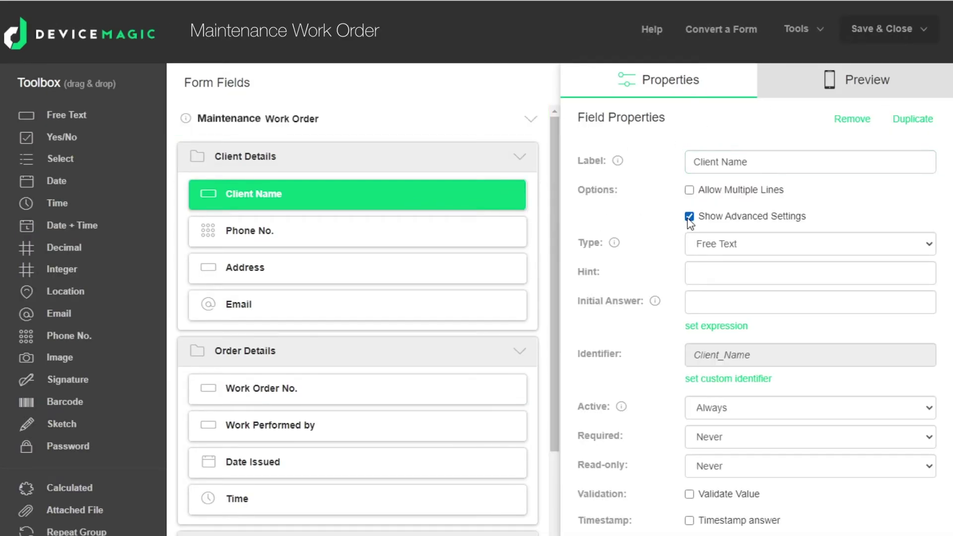
triple_click(747, 162)
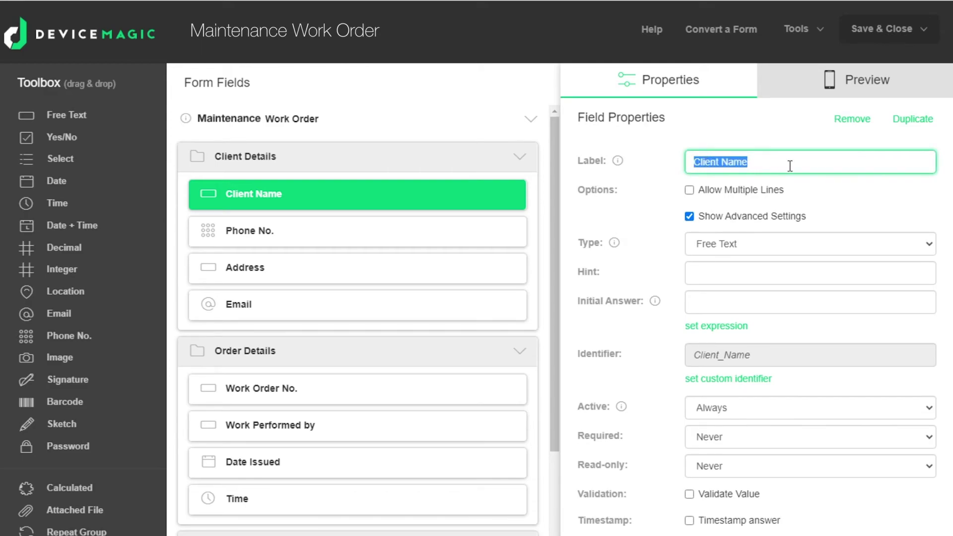
type("First")
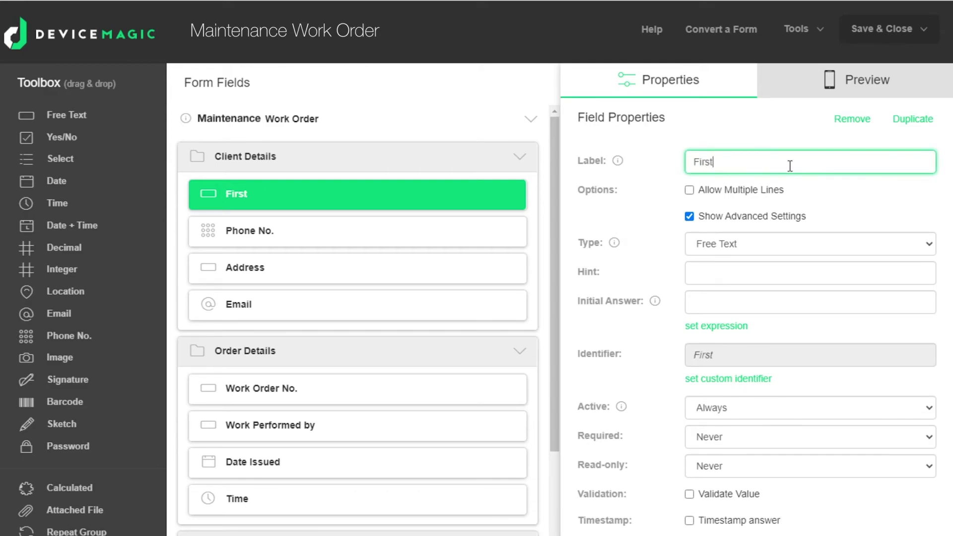
type(" & Last")
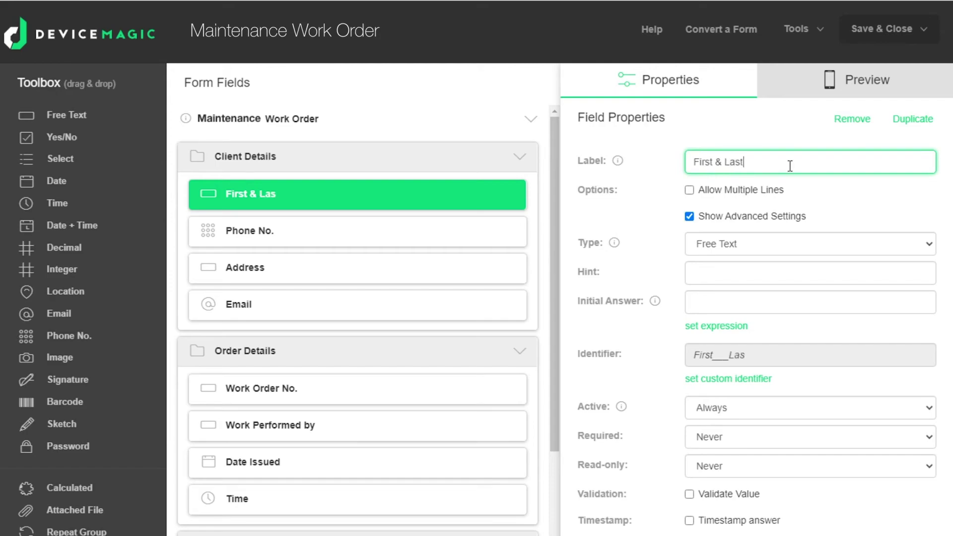
type(" Name")
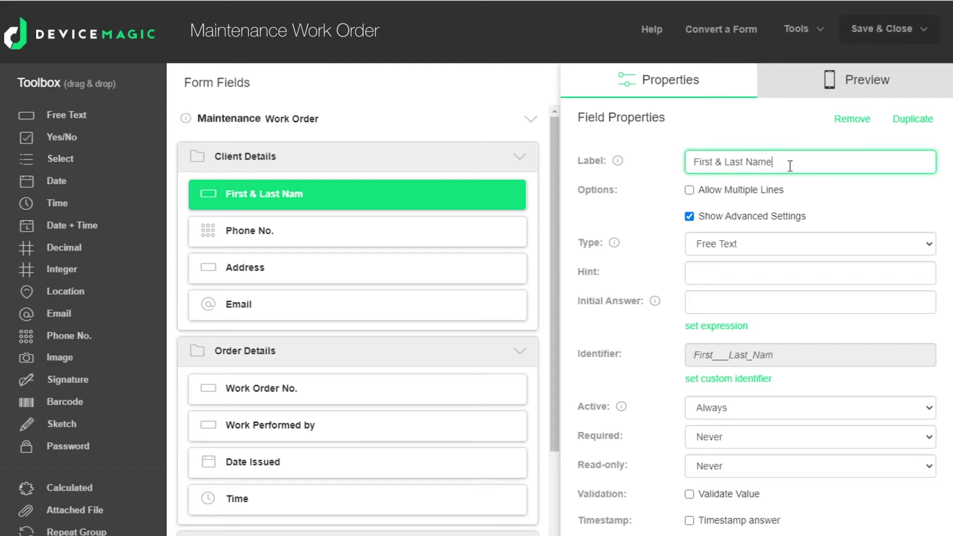
left_click(887, 28)
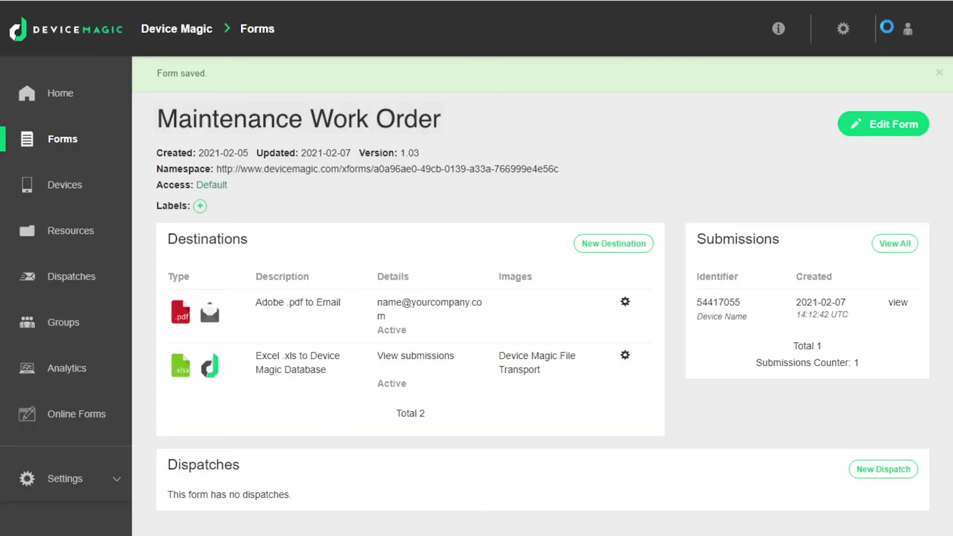
Download the PDF destination's Work_order_Template.docx as 'Work_order_Template (new).docx' and show its field placeholders
left_click(625, 301)
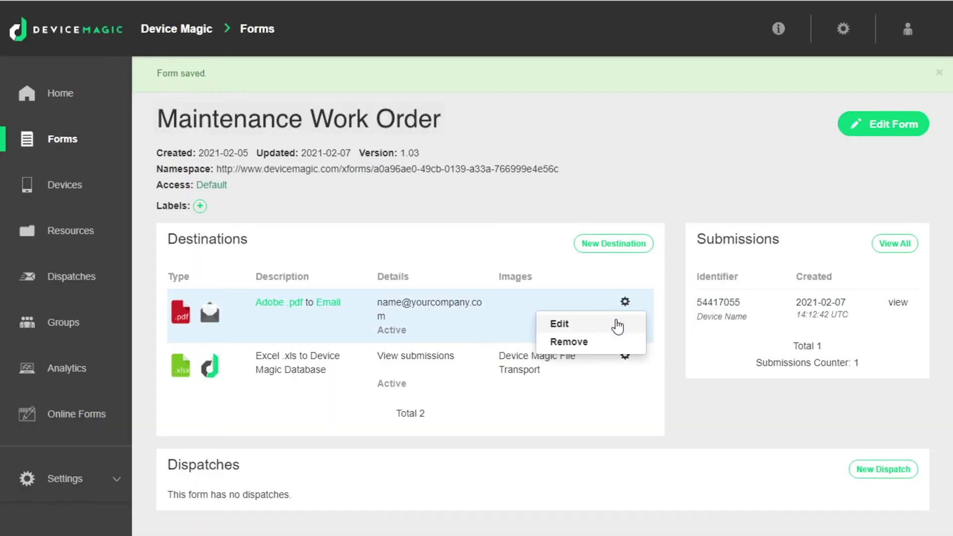
left_click(619, 326)
scroll(619, 325, "down", 3)
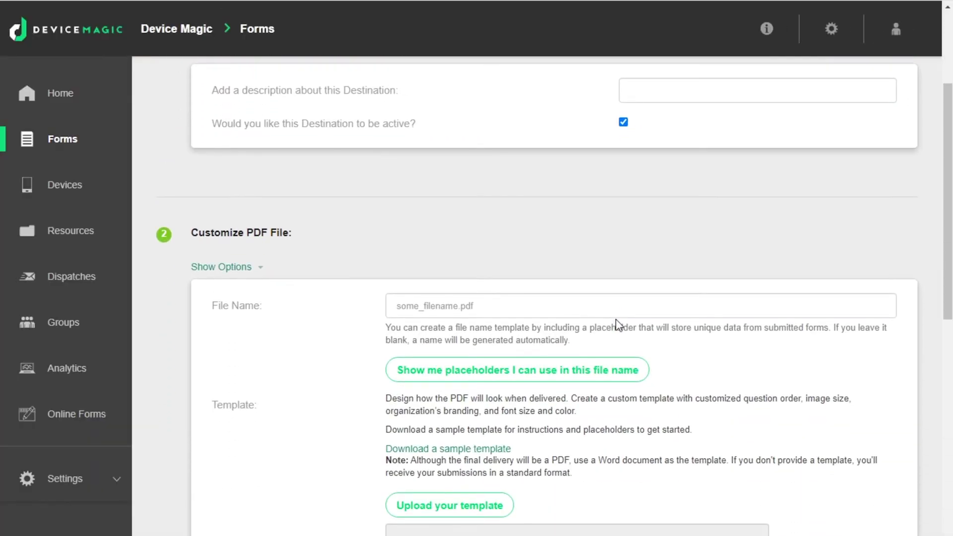
scroll(617, 325, "down", 3)
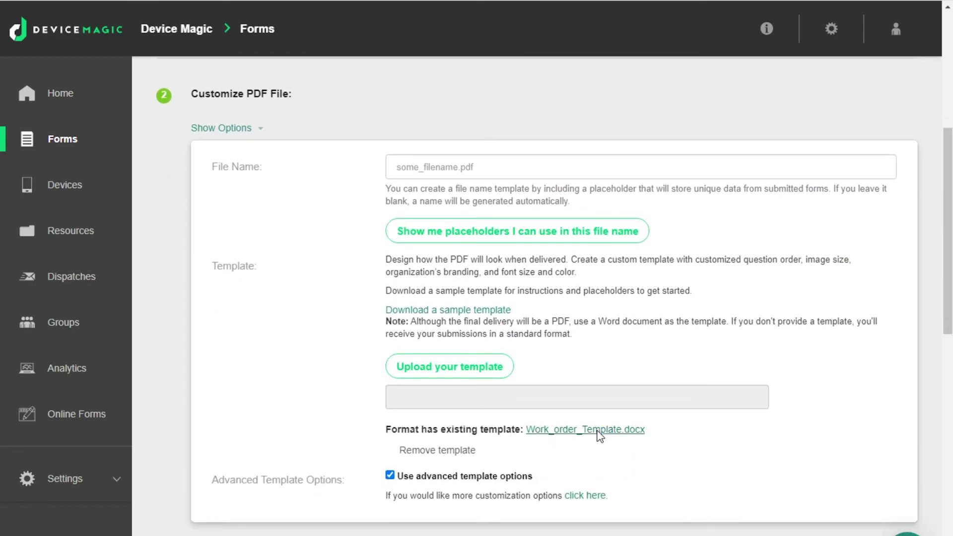
left_click(599, 430)
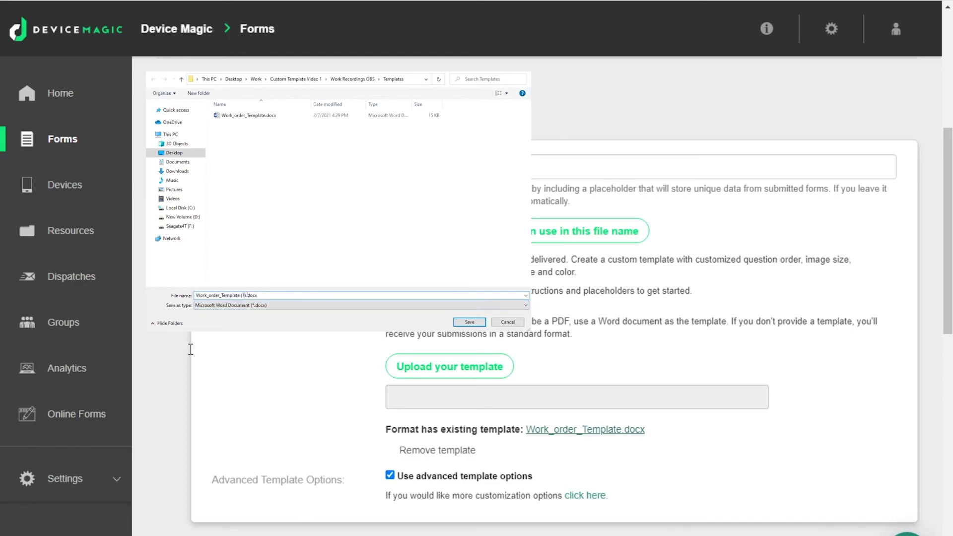
type("new")
key("Return")
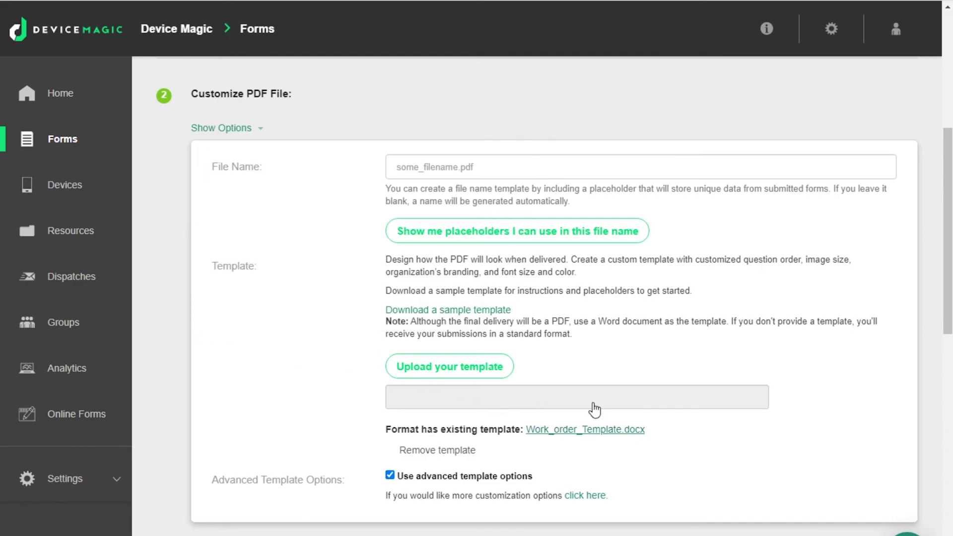
left_click(482, 241)
Paste the First___Last_Name placeholder over the old Client Name placeholder in the Word template
scroll(517, 310, "down", 3)
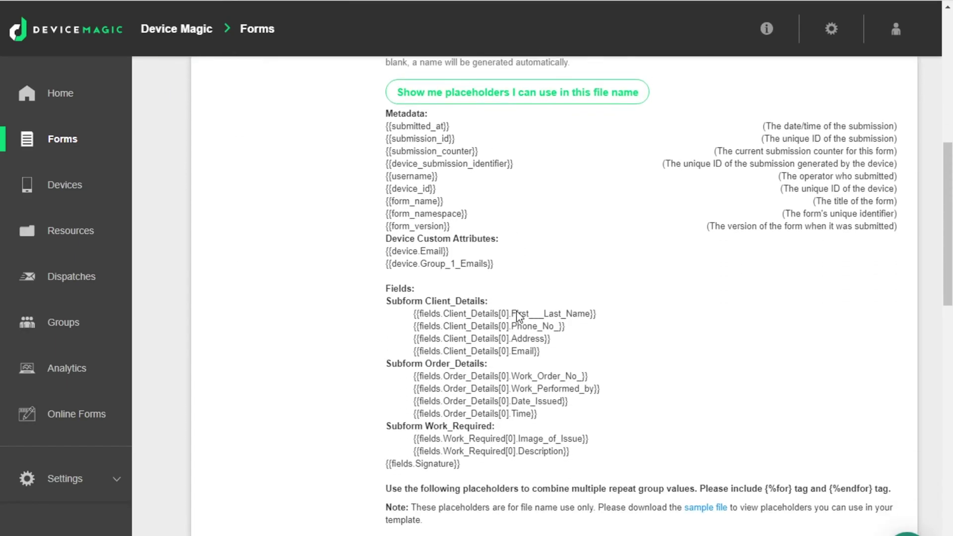
left_click_drag(600, 312, 415, 308)
key("ctrl+c")
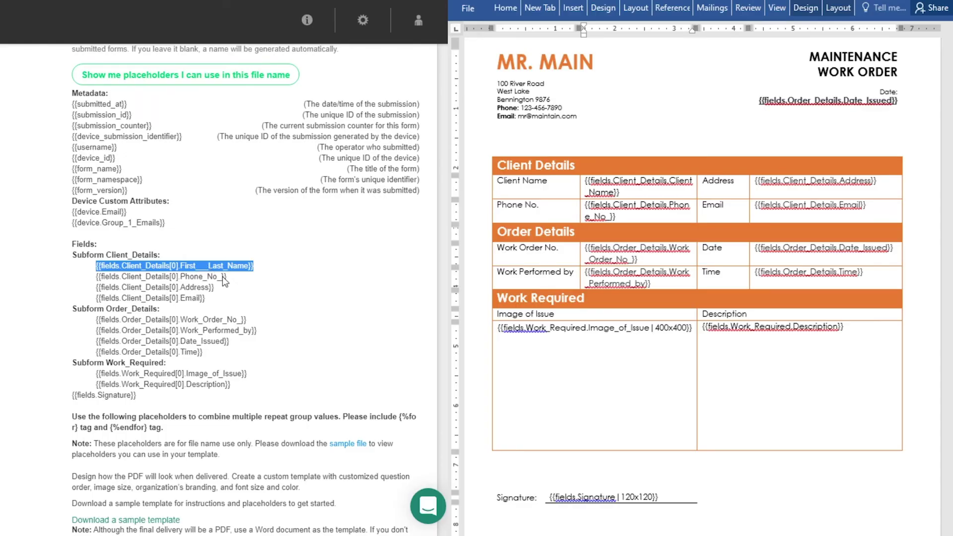
left_click(601, 198)
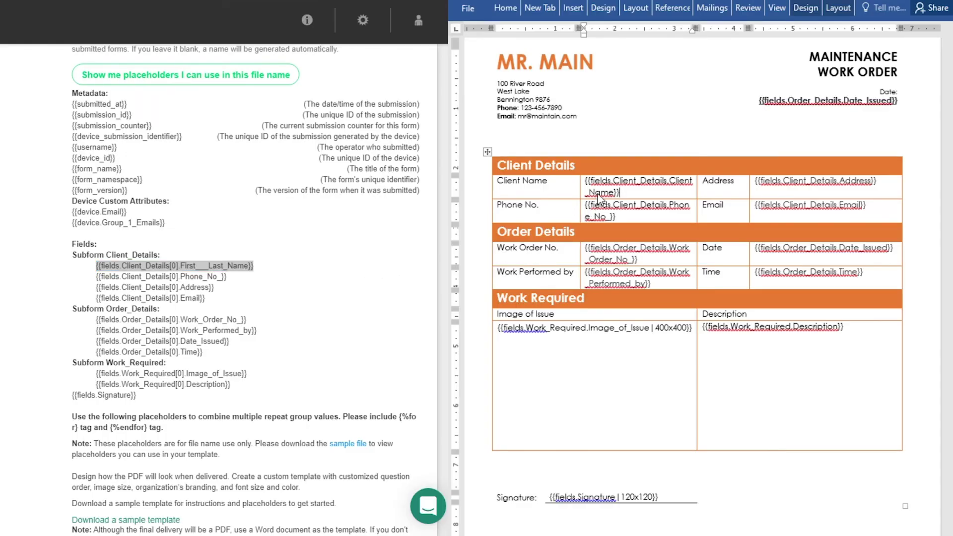
left_click_drag(628, 194, 589, 182)
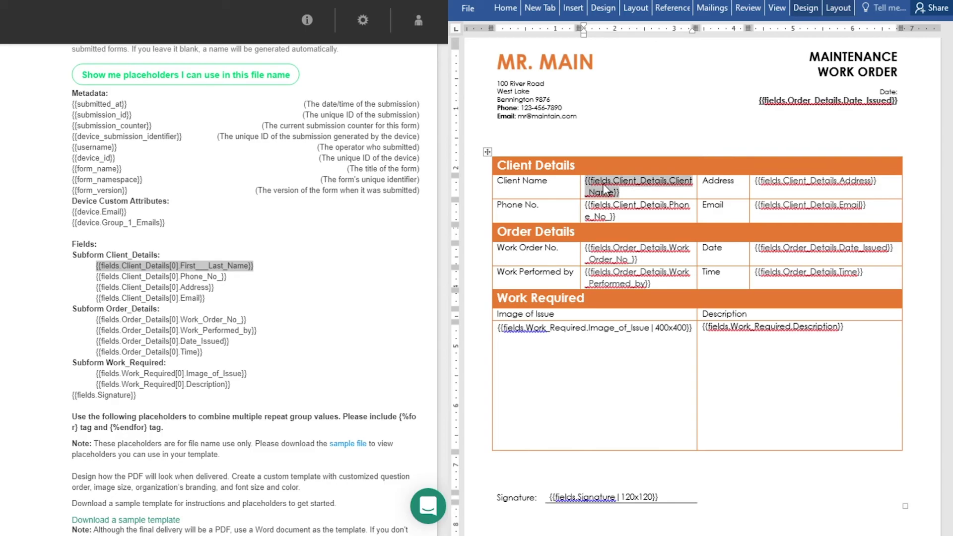
key("ctrl+v")
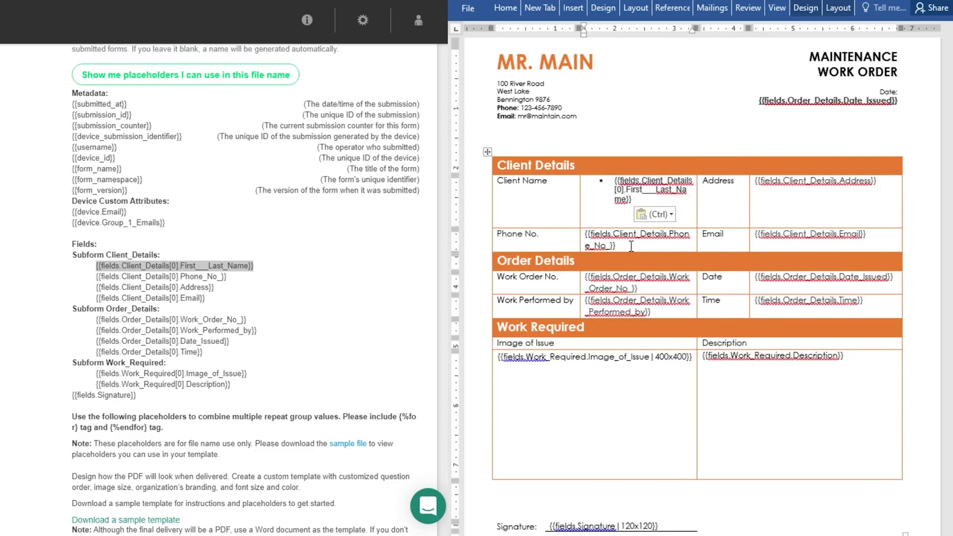
Remove the bullet and the [0] index, leaving {{fields.Client_Details.First___Last_Name}}
left_click(615, 180)
key("BackSpace")
key("BackSpace")
left_click(667, 180)
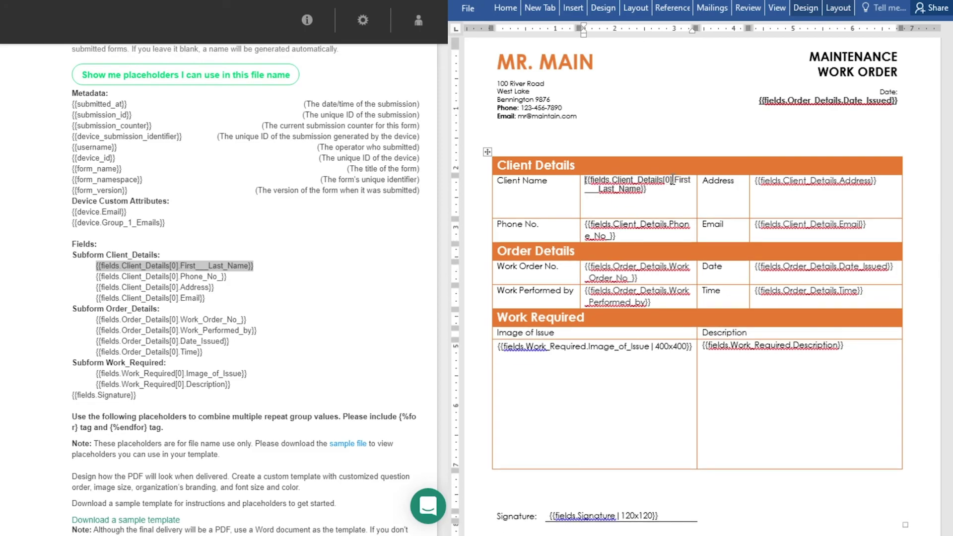
key("BackSpace")
key("BackSpace")
key("BackSpace")
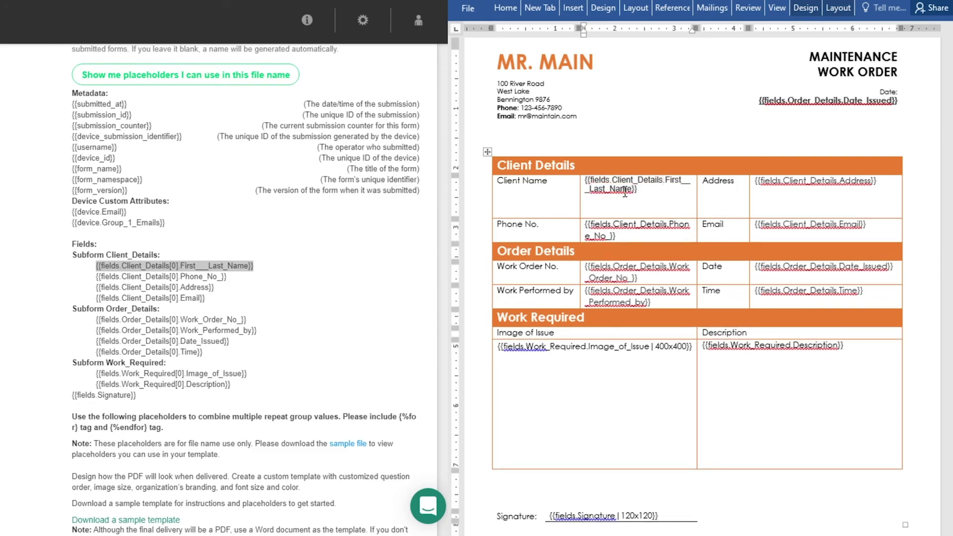
triple_click(643, 190)
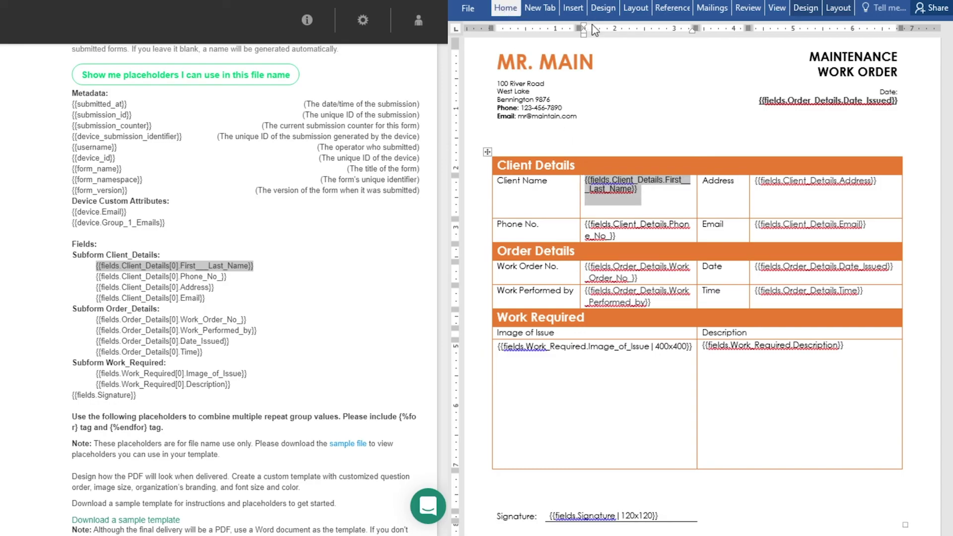
left_click(572, 90)
key("ctrl+z")
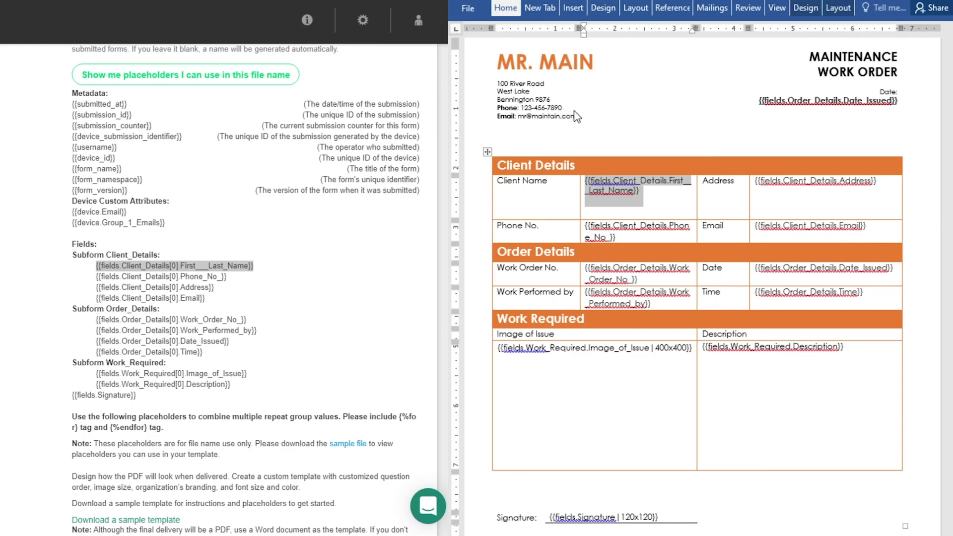
left_click(656, 190)
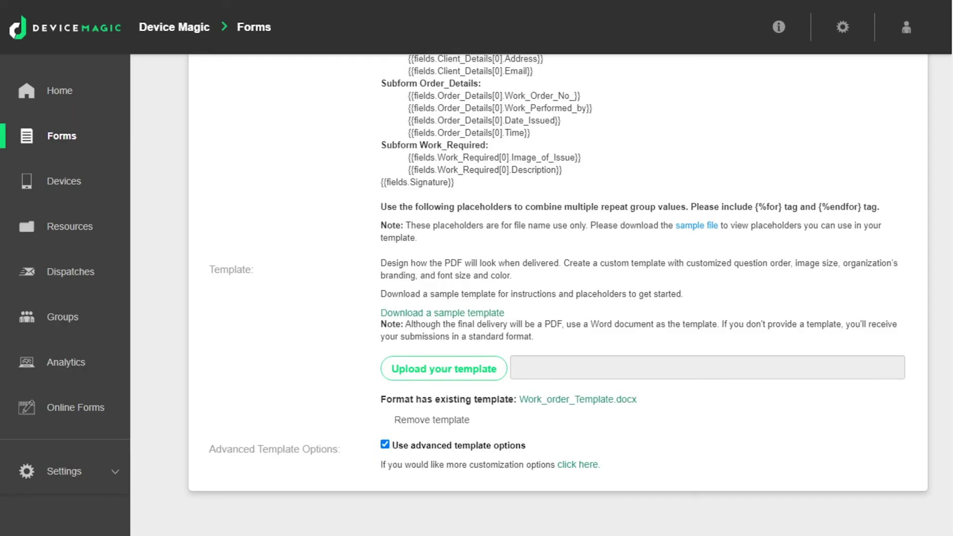
Open the file picker to upload the revised Word template
left_click(463, 365)
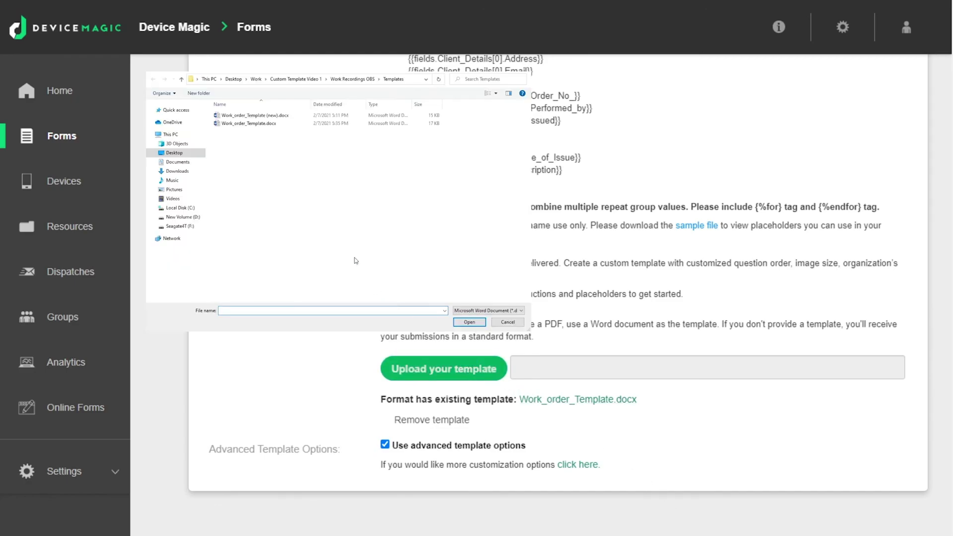